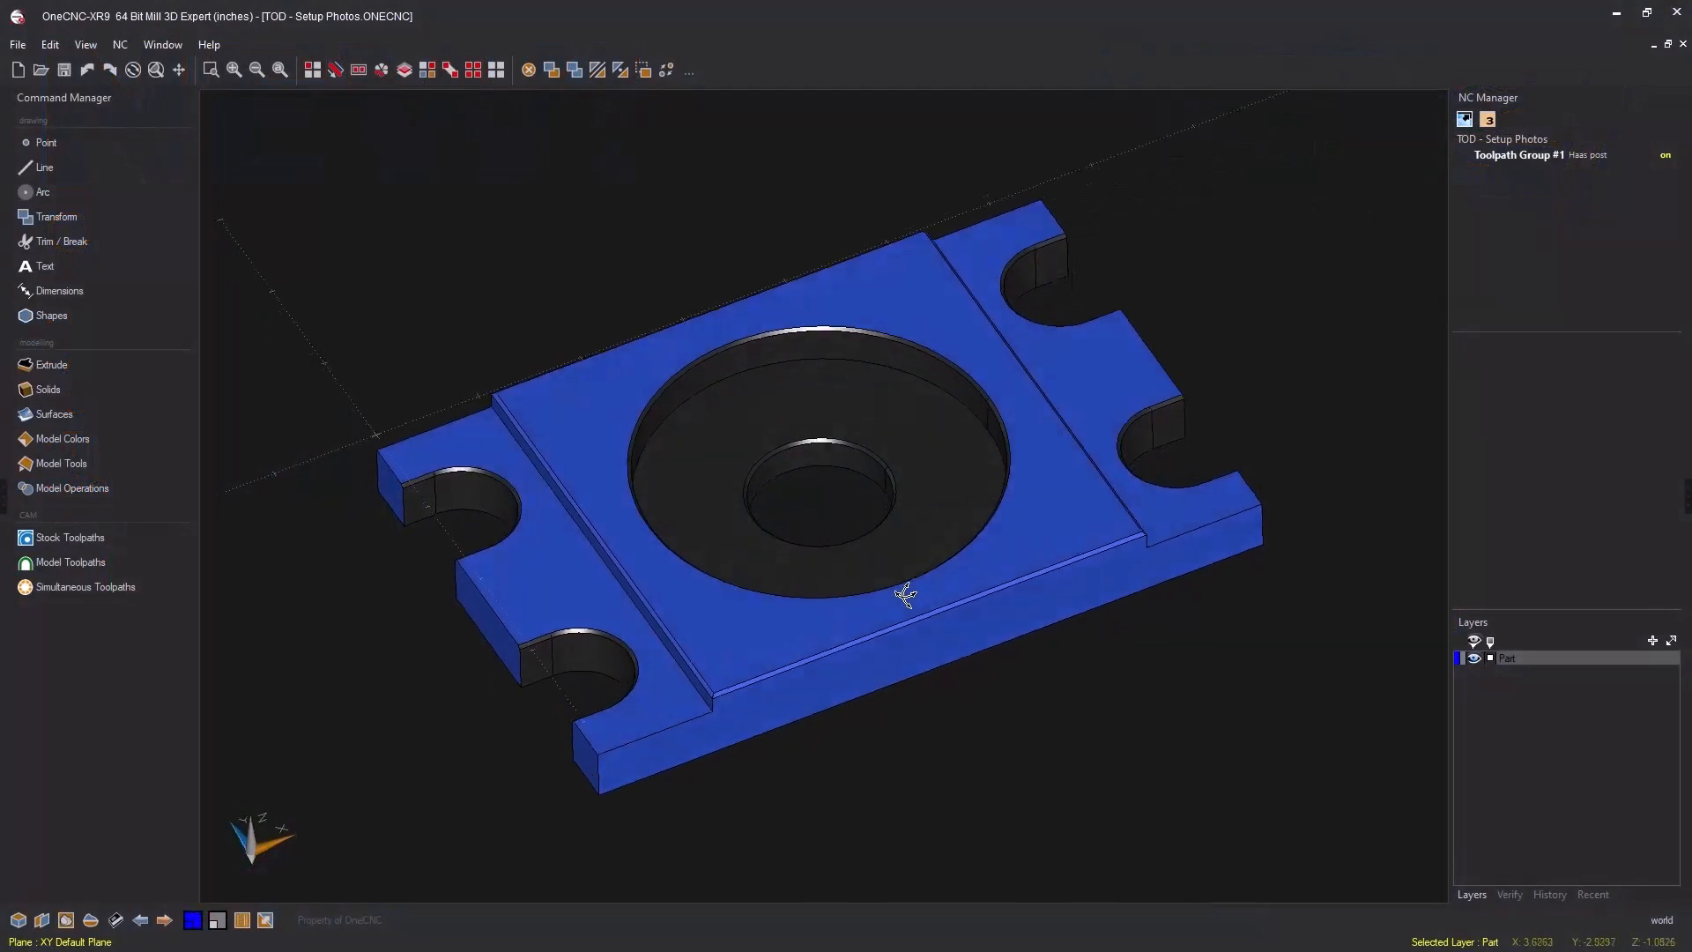
Step: Add a new layer and name it Setup Photos
{"action": "middle_click_drag", "start_coordinate": [906, 596], "coordinate": [971, 484]}
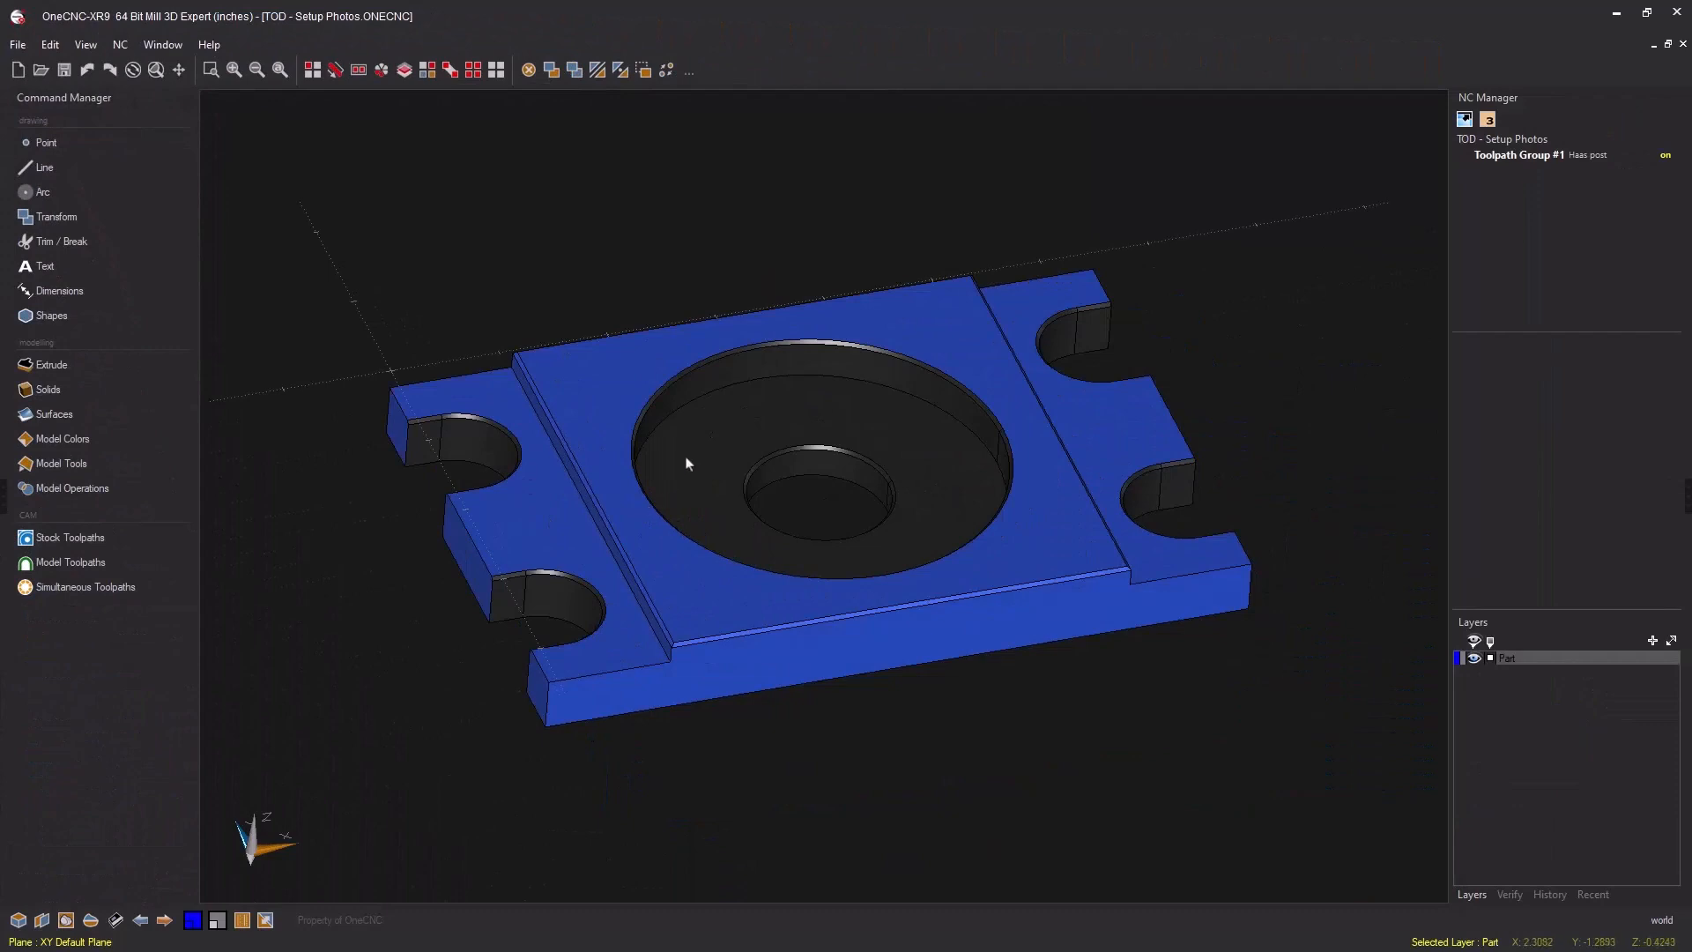
{"action": "right_click", "coordinate": [1496, 700]}
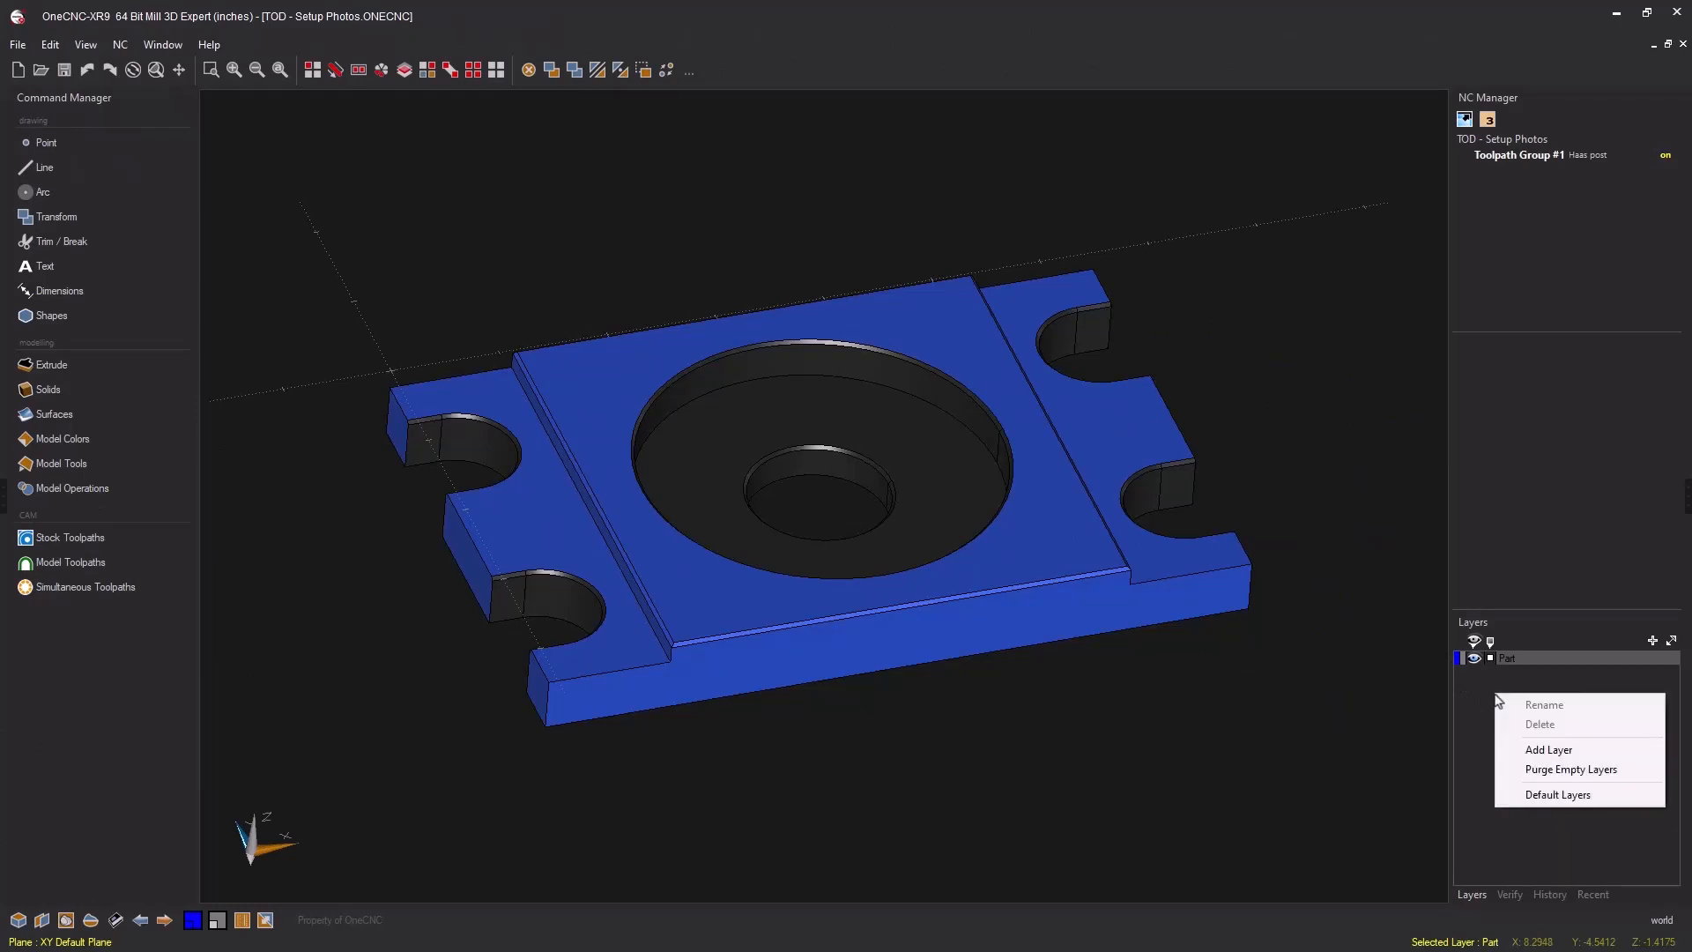
{"action": "left_click", "coordinate": [1529, 749]}
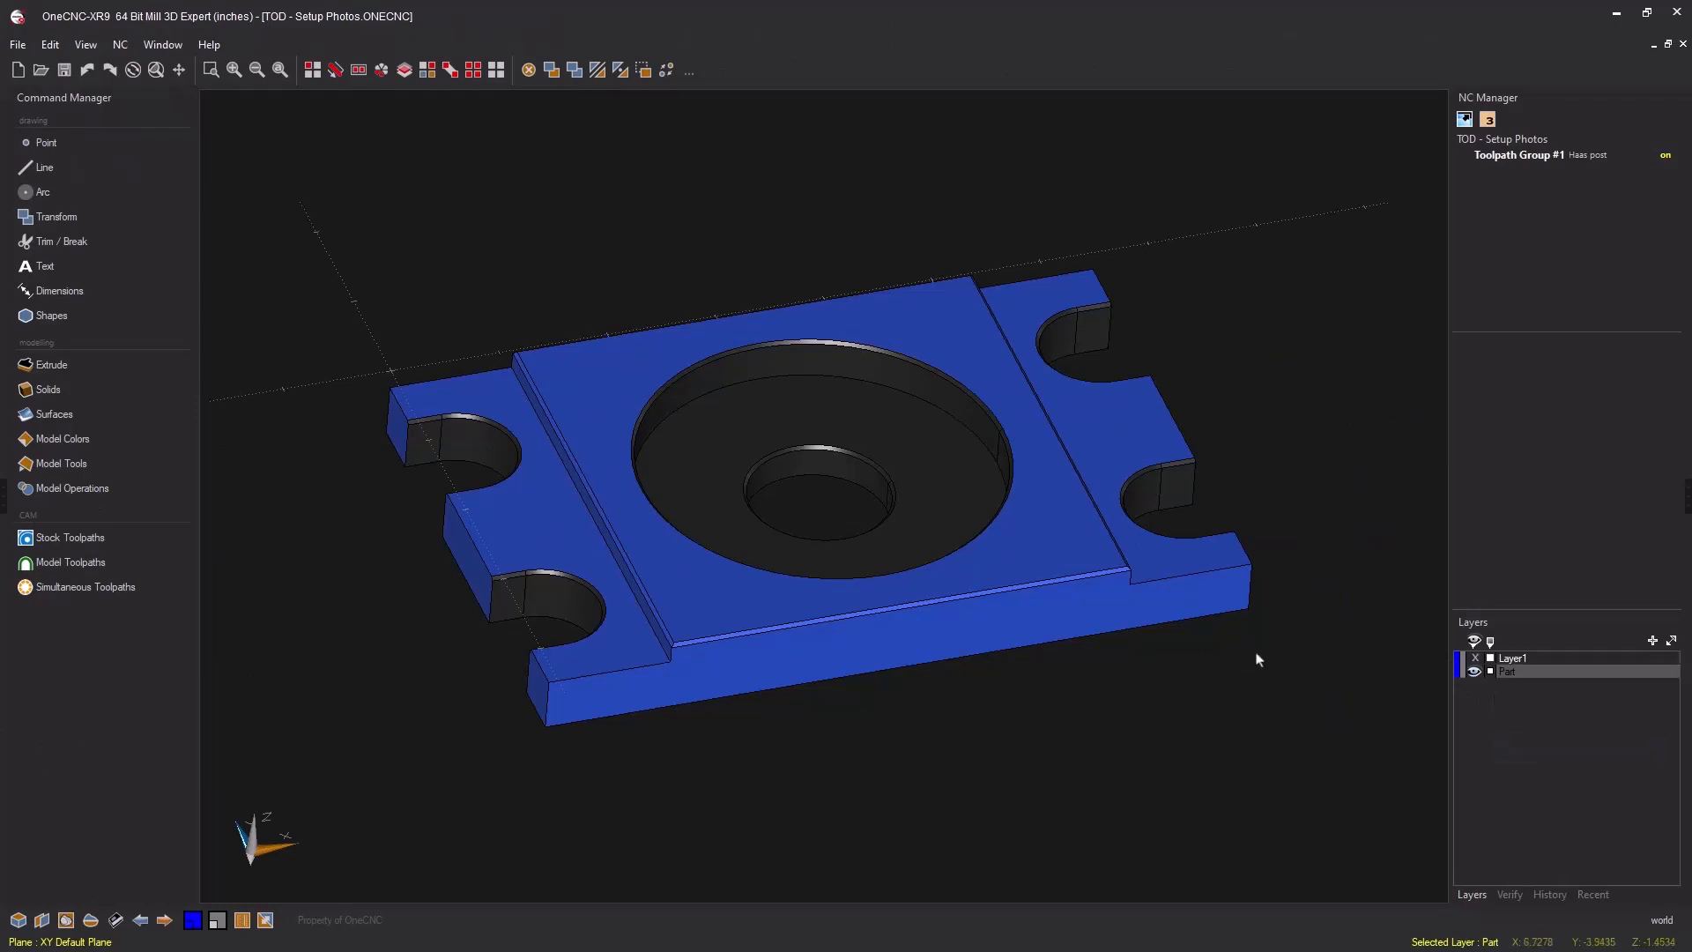
{"action": "double_click", "coordinate": [1513, 661]}
{"action": "left_click_drag", "start_coordinate": [798, 450], "coordinate": [1254, 133]}
{"action": "type", "text": "S"}
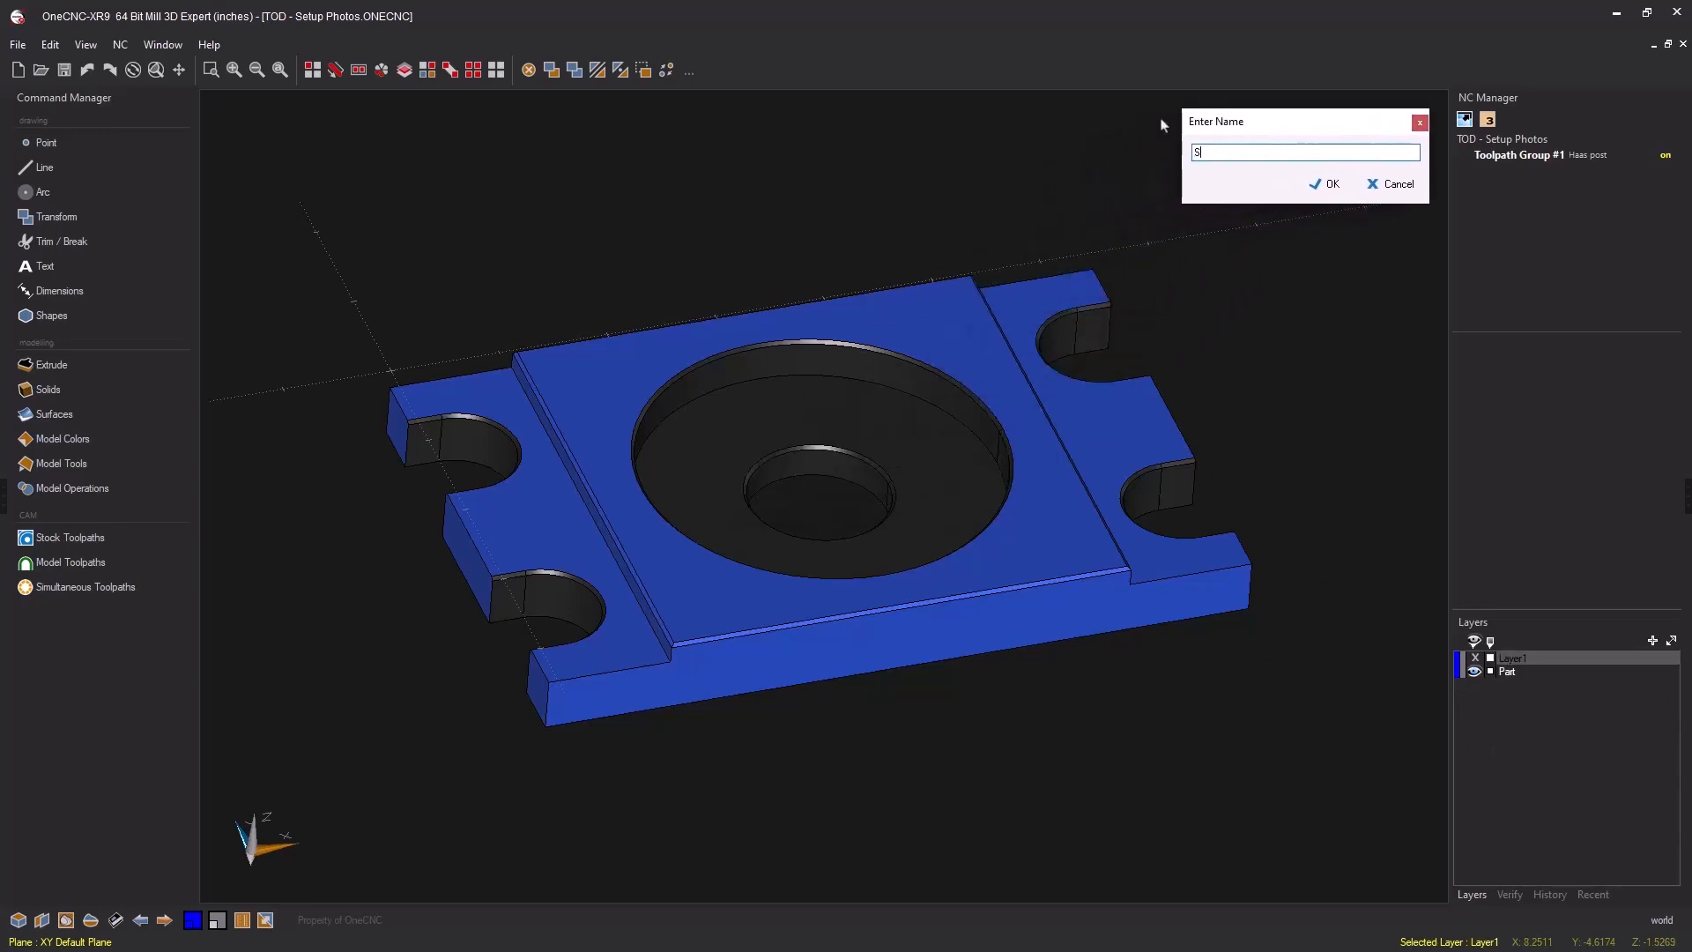
{"action": "type", "text": "etup Photos"}
{"action": "left_click", "coordinate": [1330, 184]}
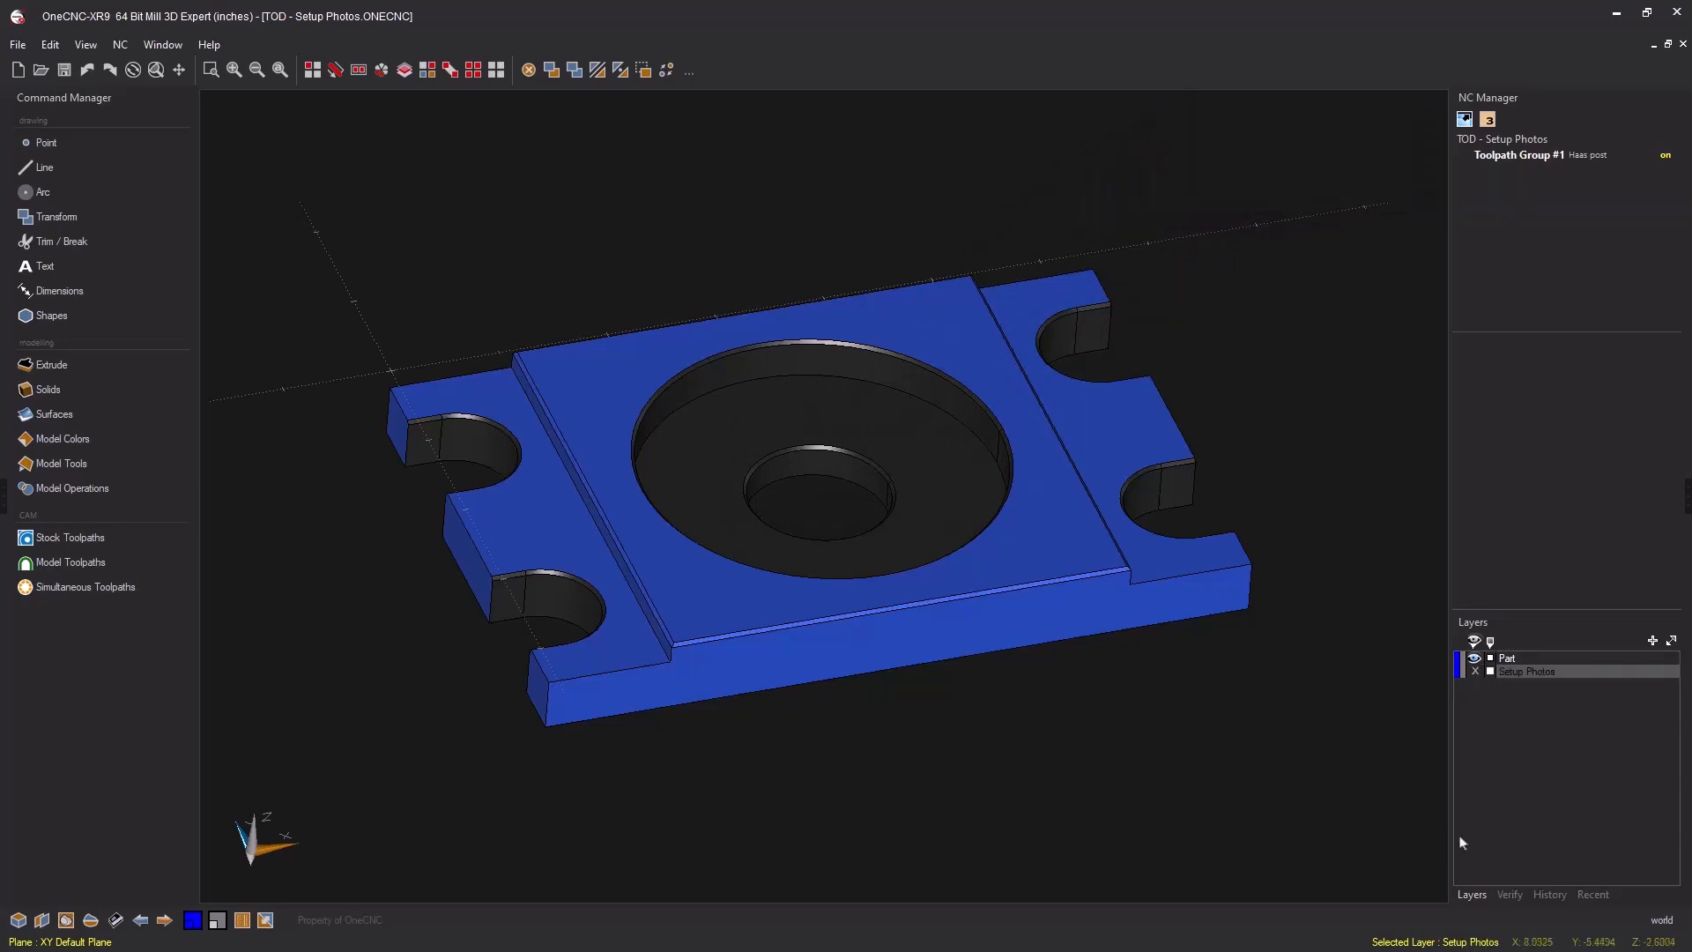
Step: Hide the Part layer and switch to the top view with the origin centred
{"action": "left_click", "coordinate": [1475, 659]}
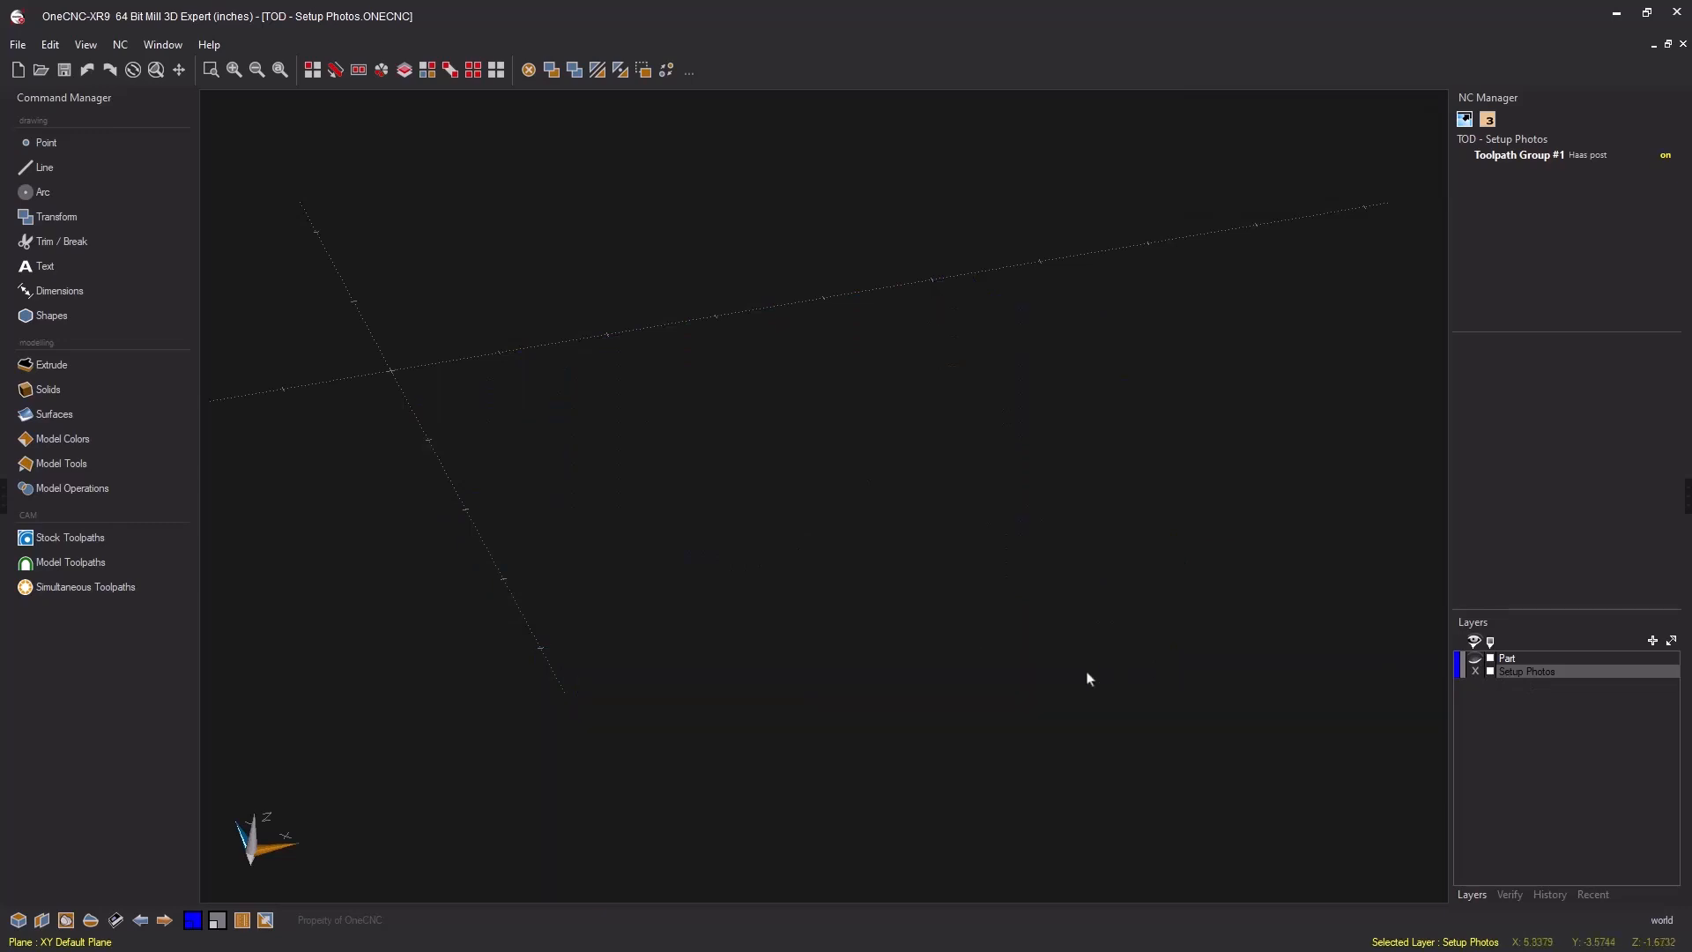
{"action": "right_click", "coordinate": [948, 653]}
{"action": "left_click", "coordinate": [948, 652]}
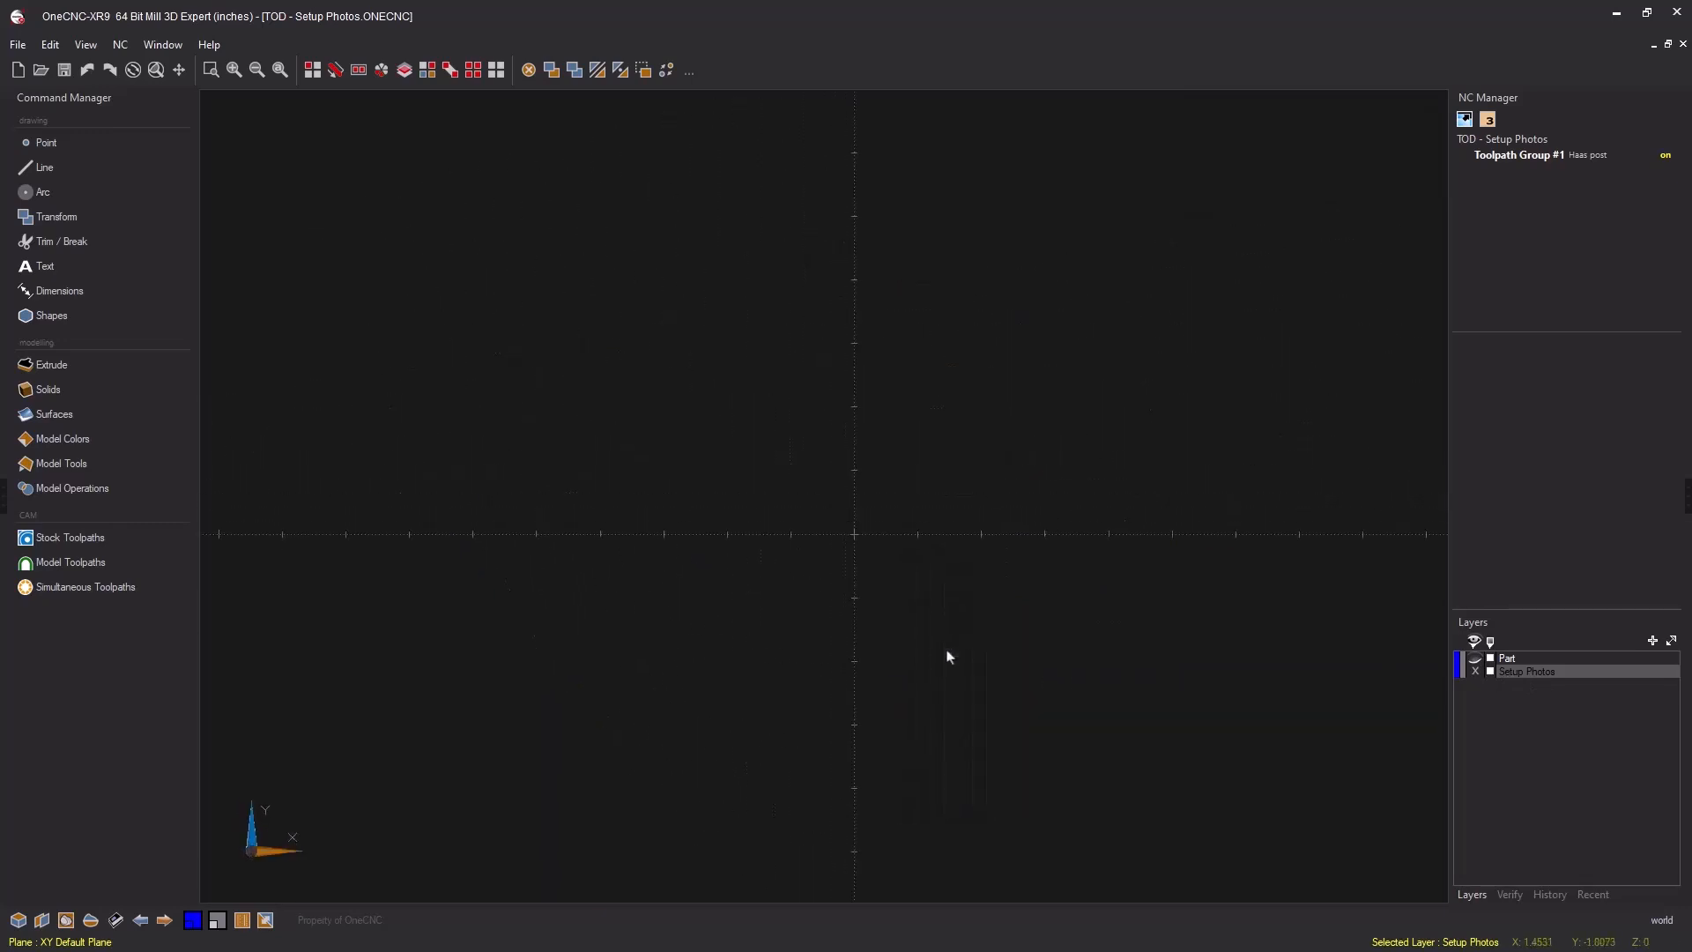
{"action": "middle_click_drag", "start_coordinate": [945, 655], "coordinate": [850, 523]}
Step: Insert the first metalworking-cnc-milling-machine image from the Desktop below-right of the origin, aspect ratio kept, in a frame about 7.6 by 6.3 in
{"action": "left_click", "coordinate": [62, 326]}
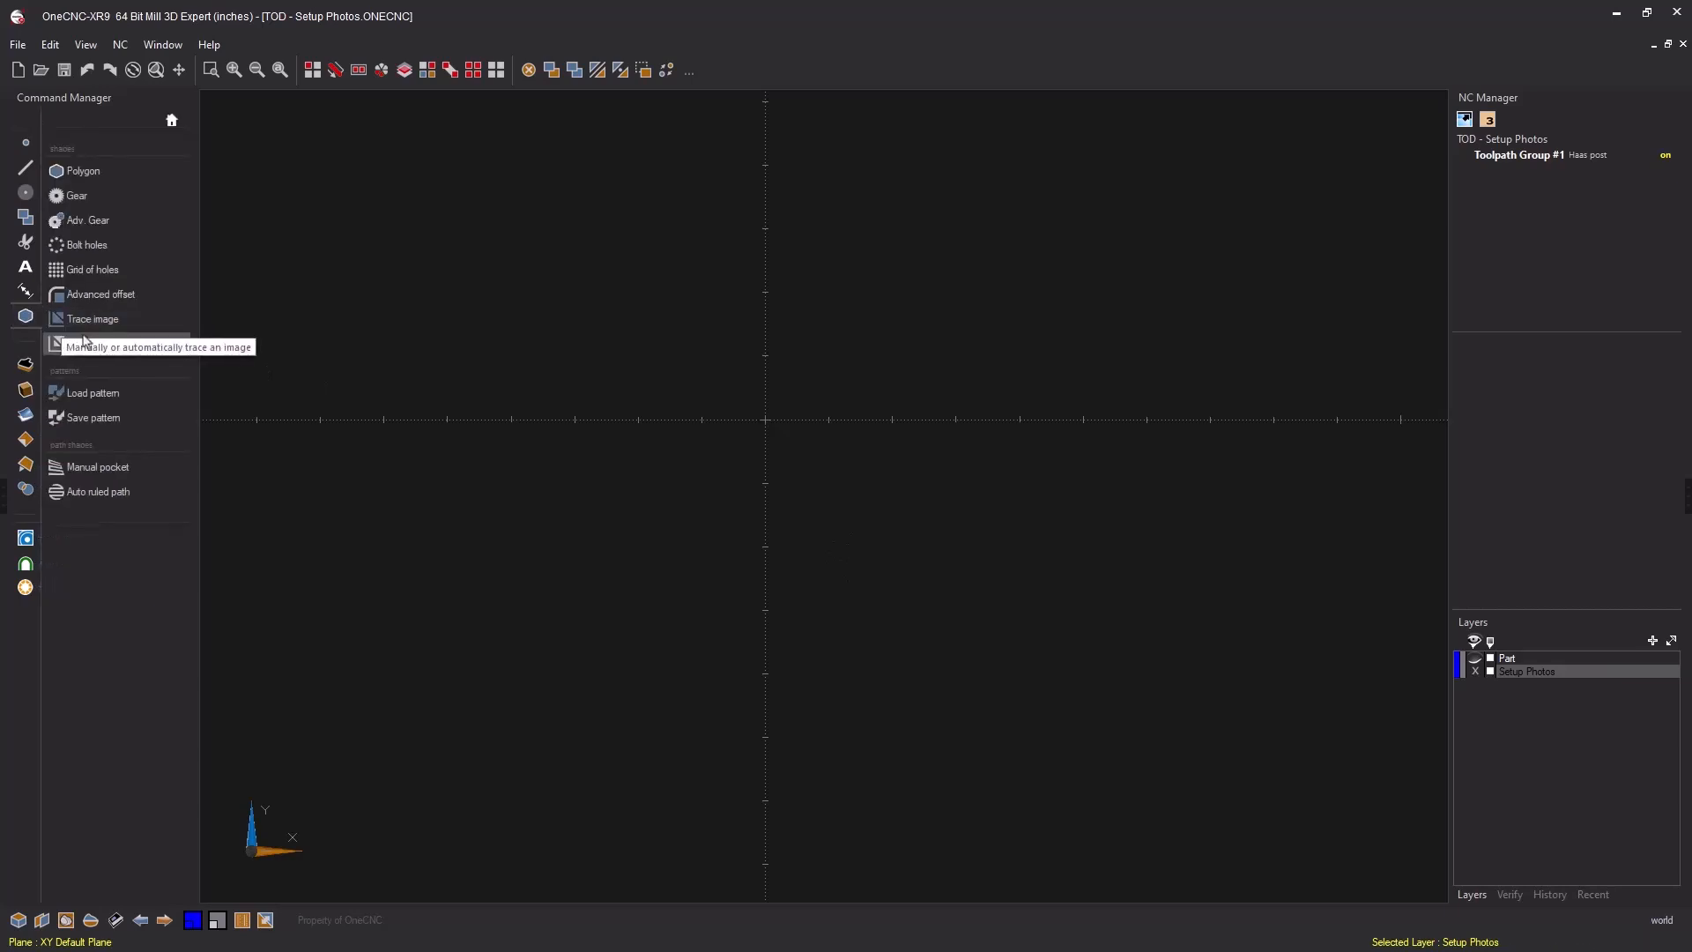
{"action": "left_click", "coordinate": [83, 349]}
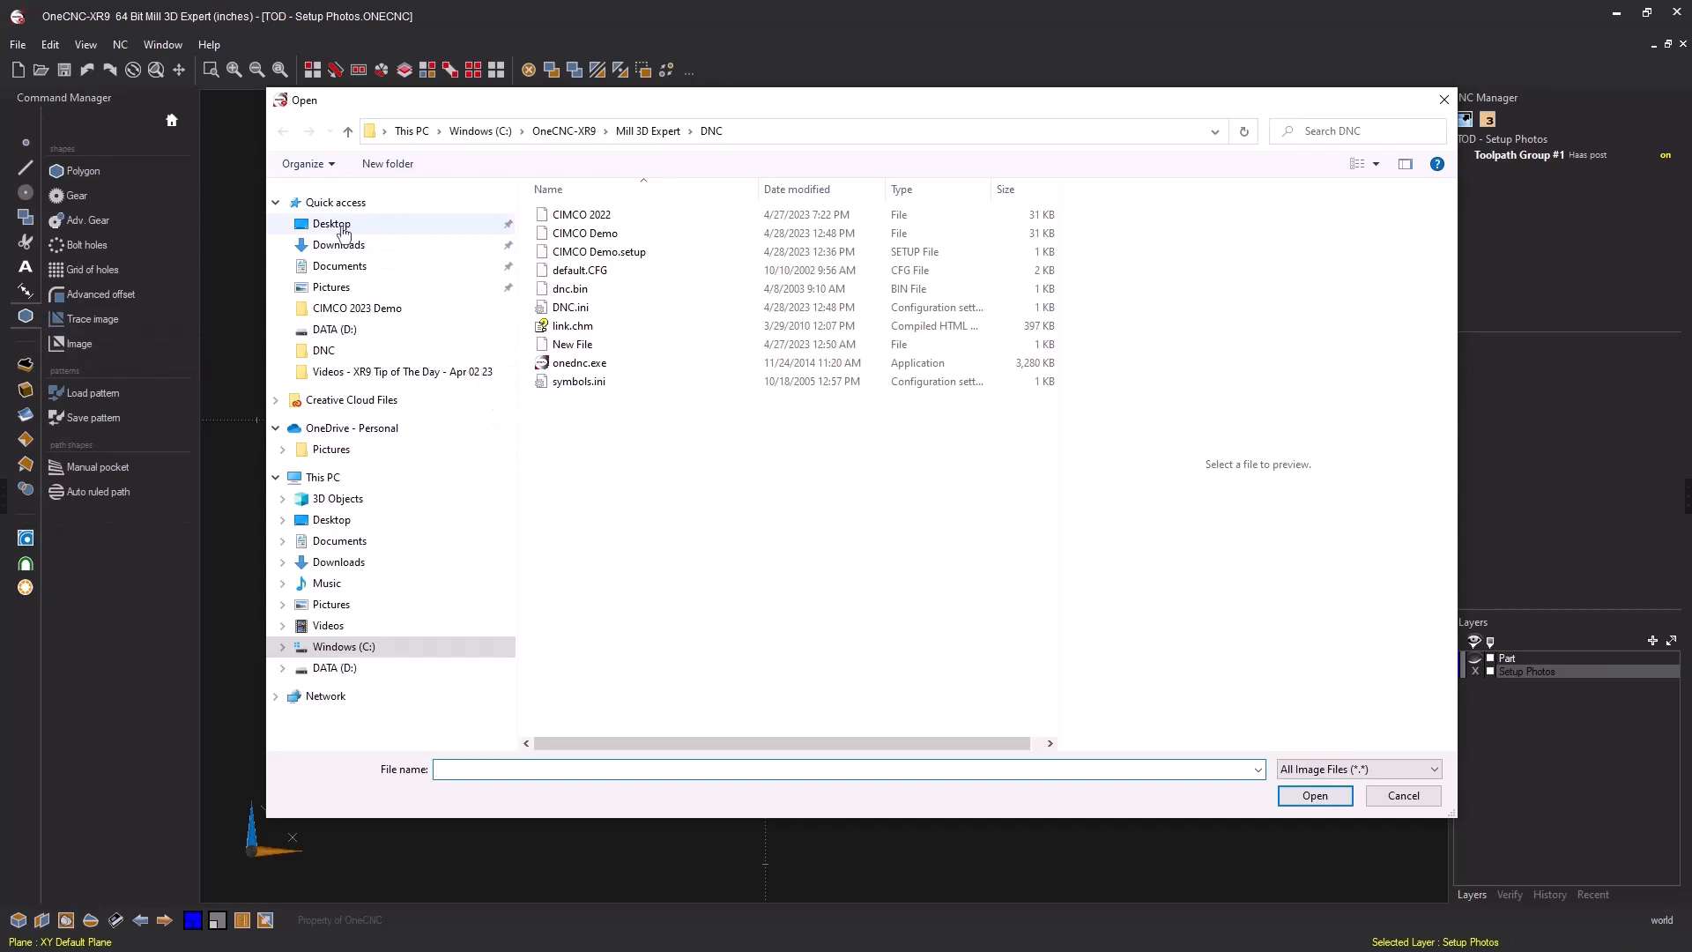
{"action": "left_click", "coordinate": [343, 227]}
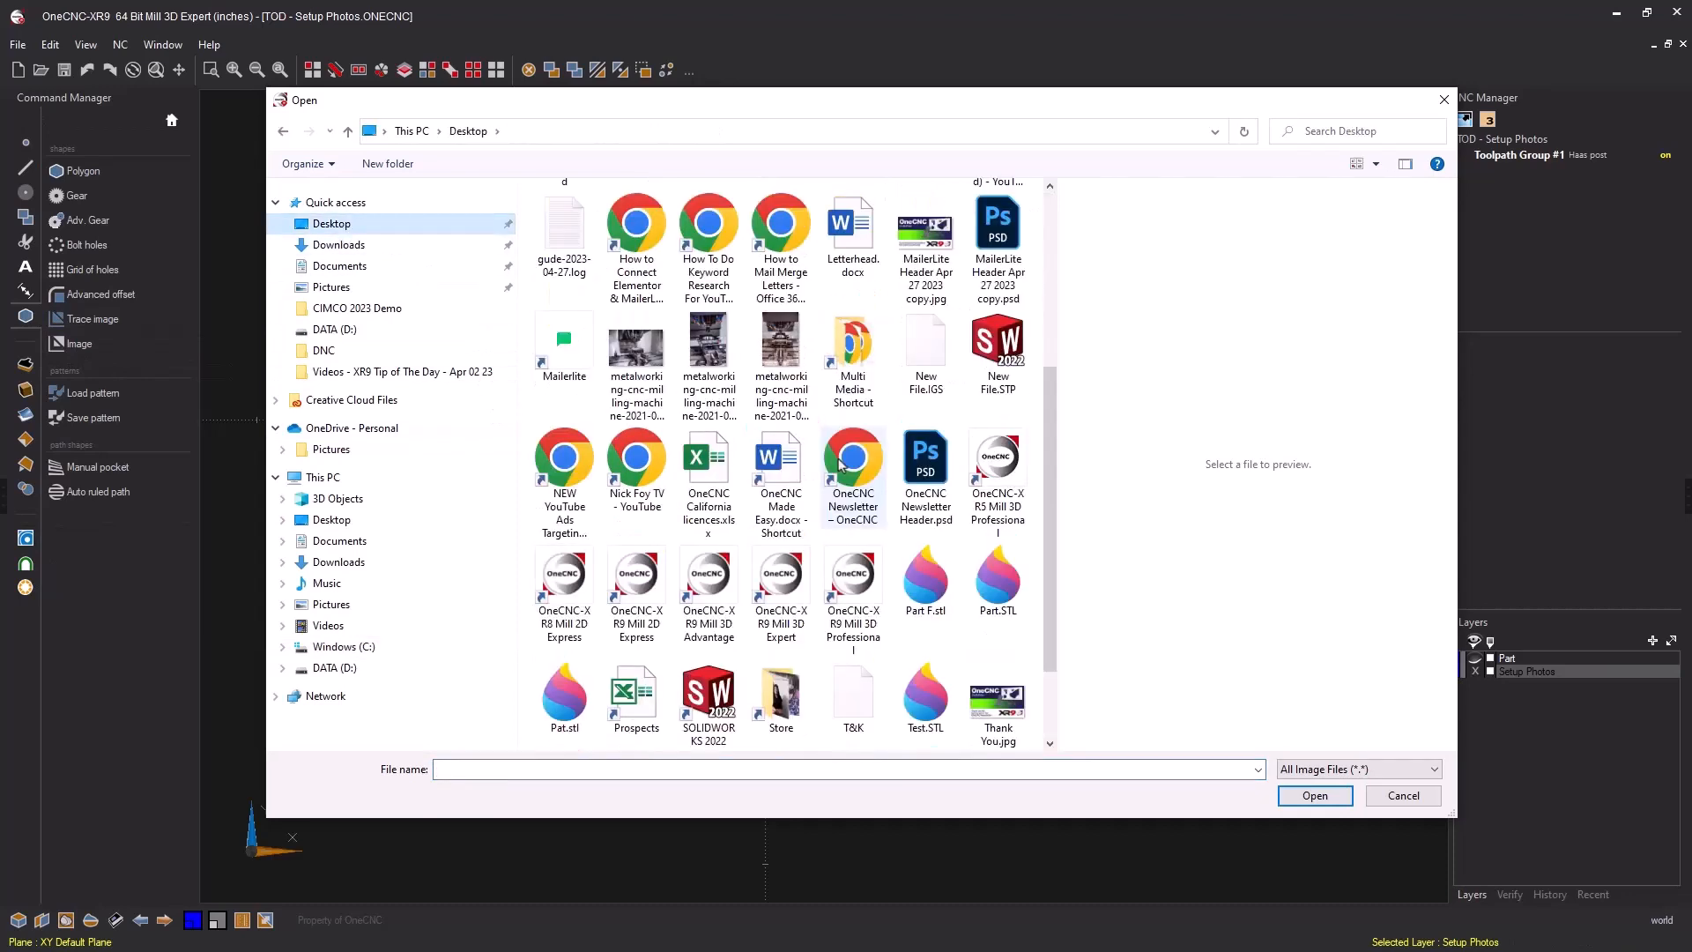
{"action": "double_click", "coordinate": [635, 361]}
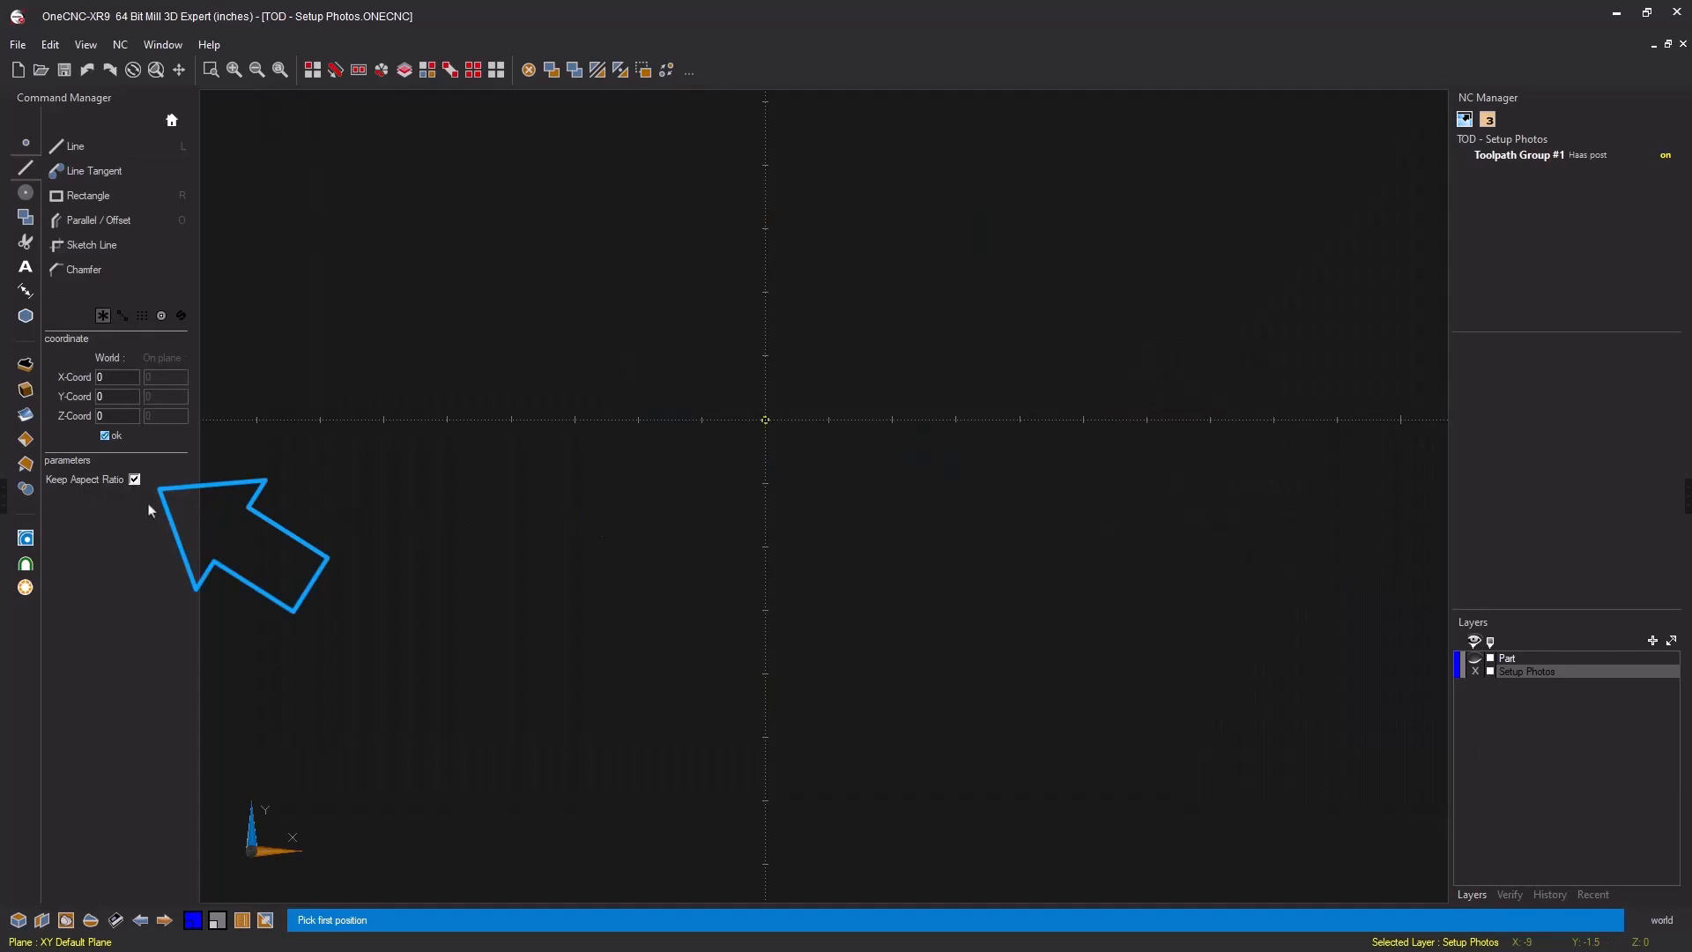
{"action": "left_click", "coordinate": [818, 472]}
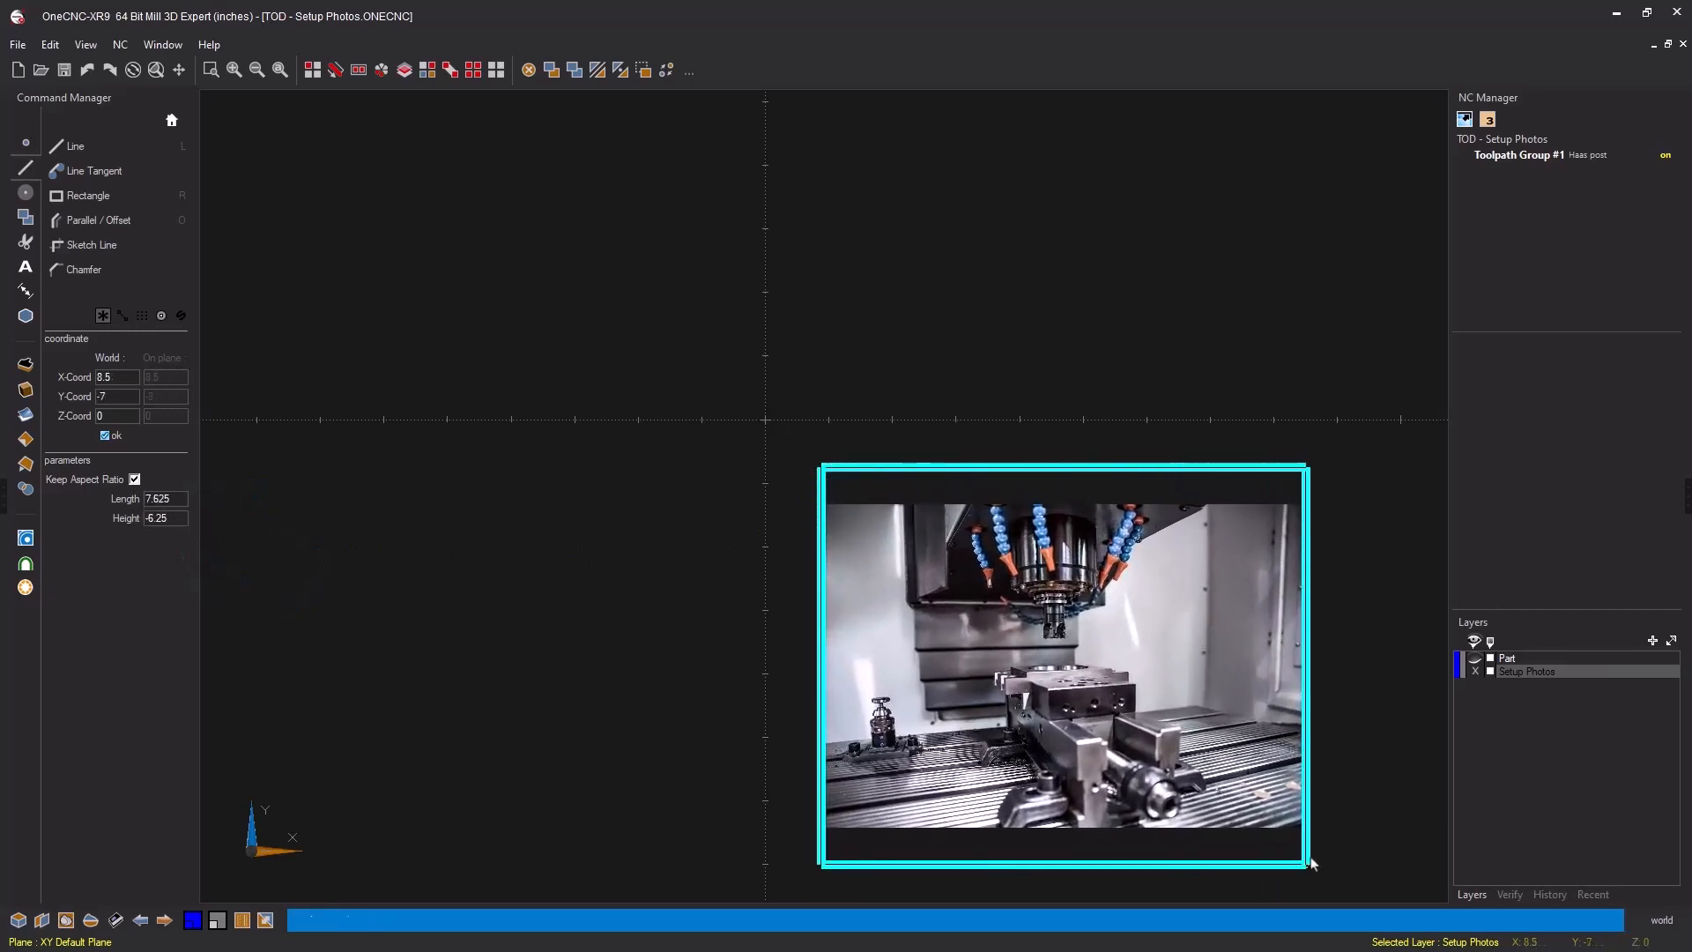
{"action": "left_click", "coordinate": [1316, 857]}
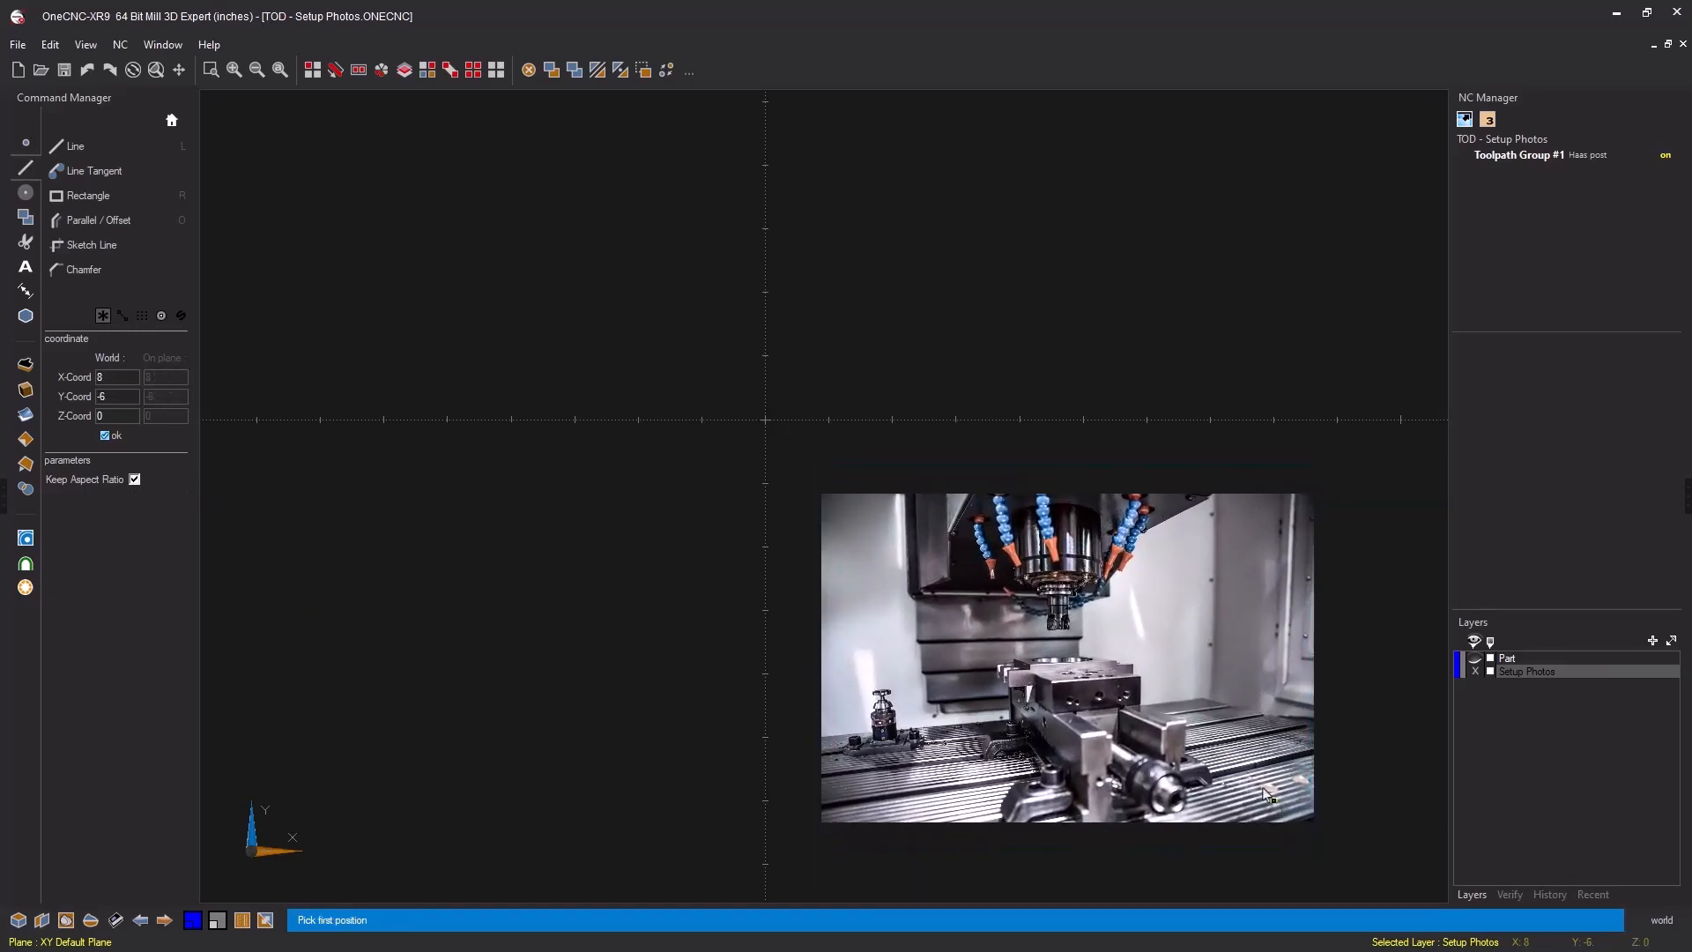
{"action": "key", "text": "Escape"}
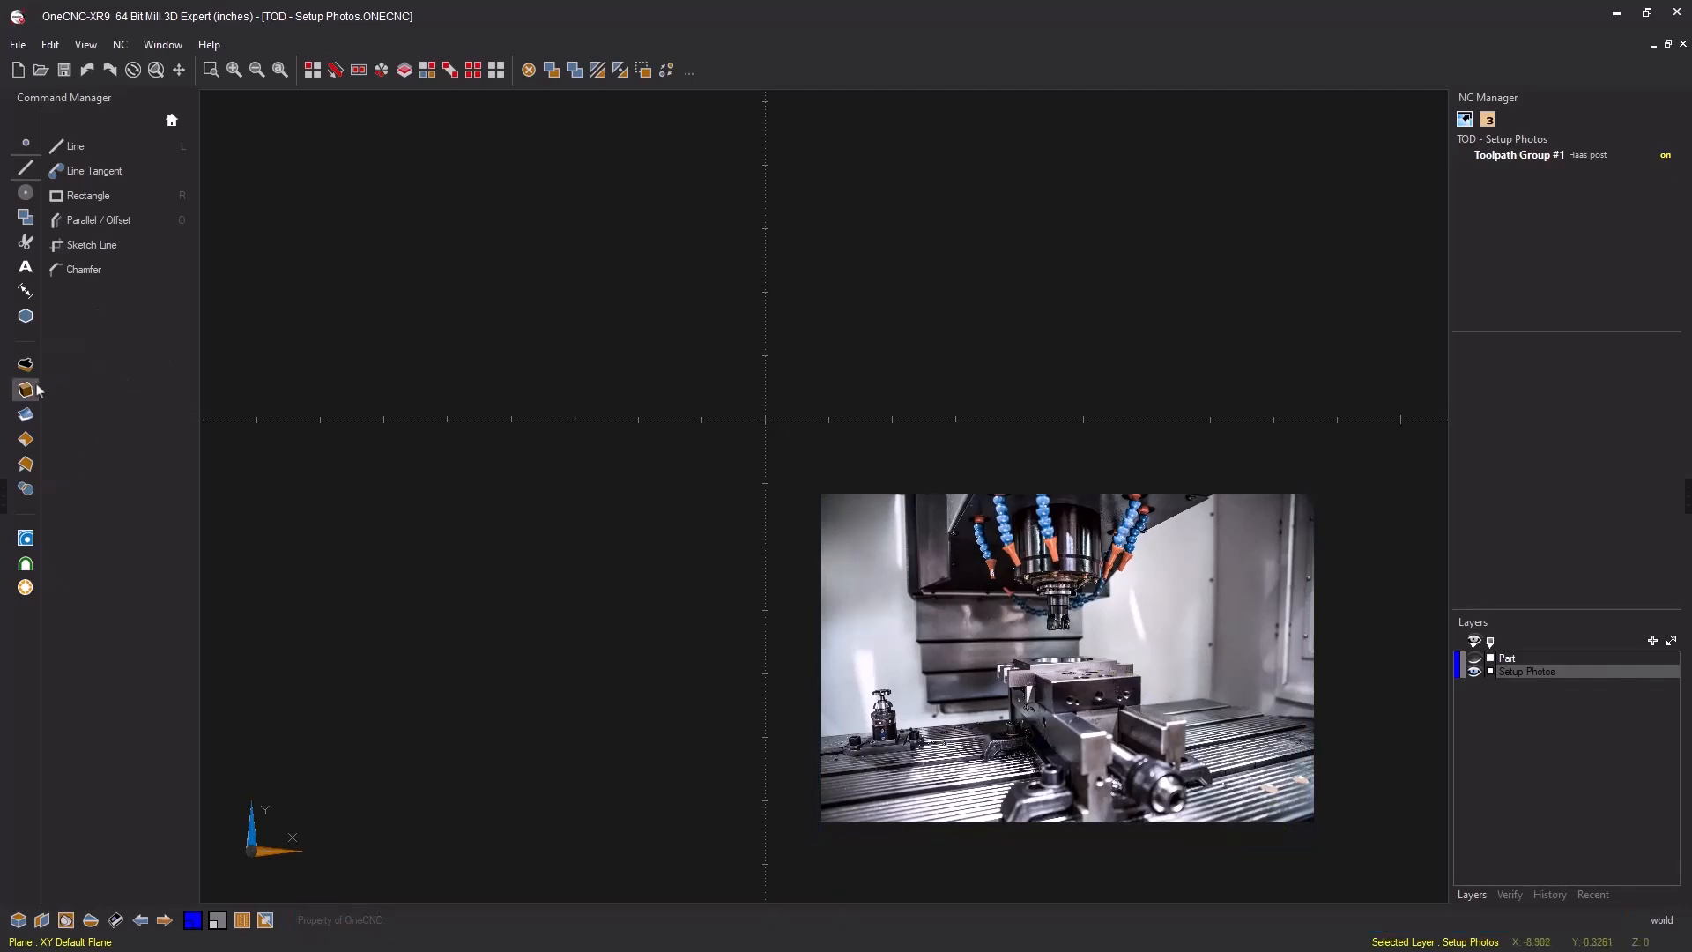
Step: Add the Image command to the toolbar as a shortcut
{"action": "left_click", "coordinate": [25, 323]}
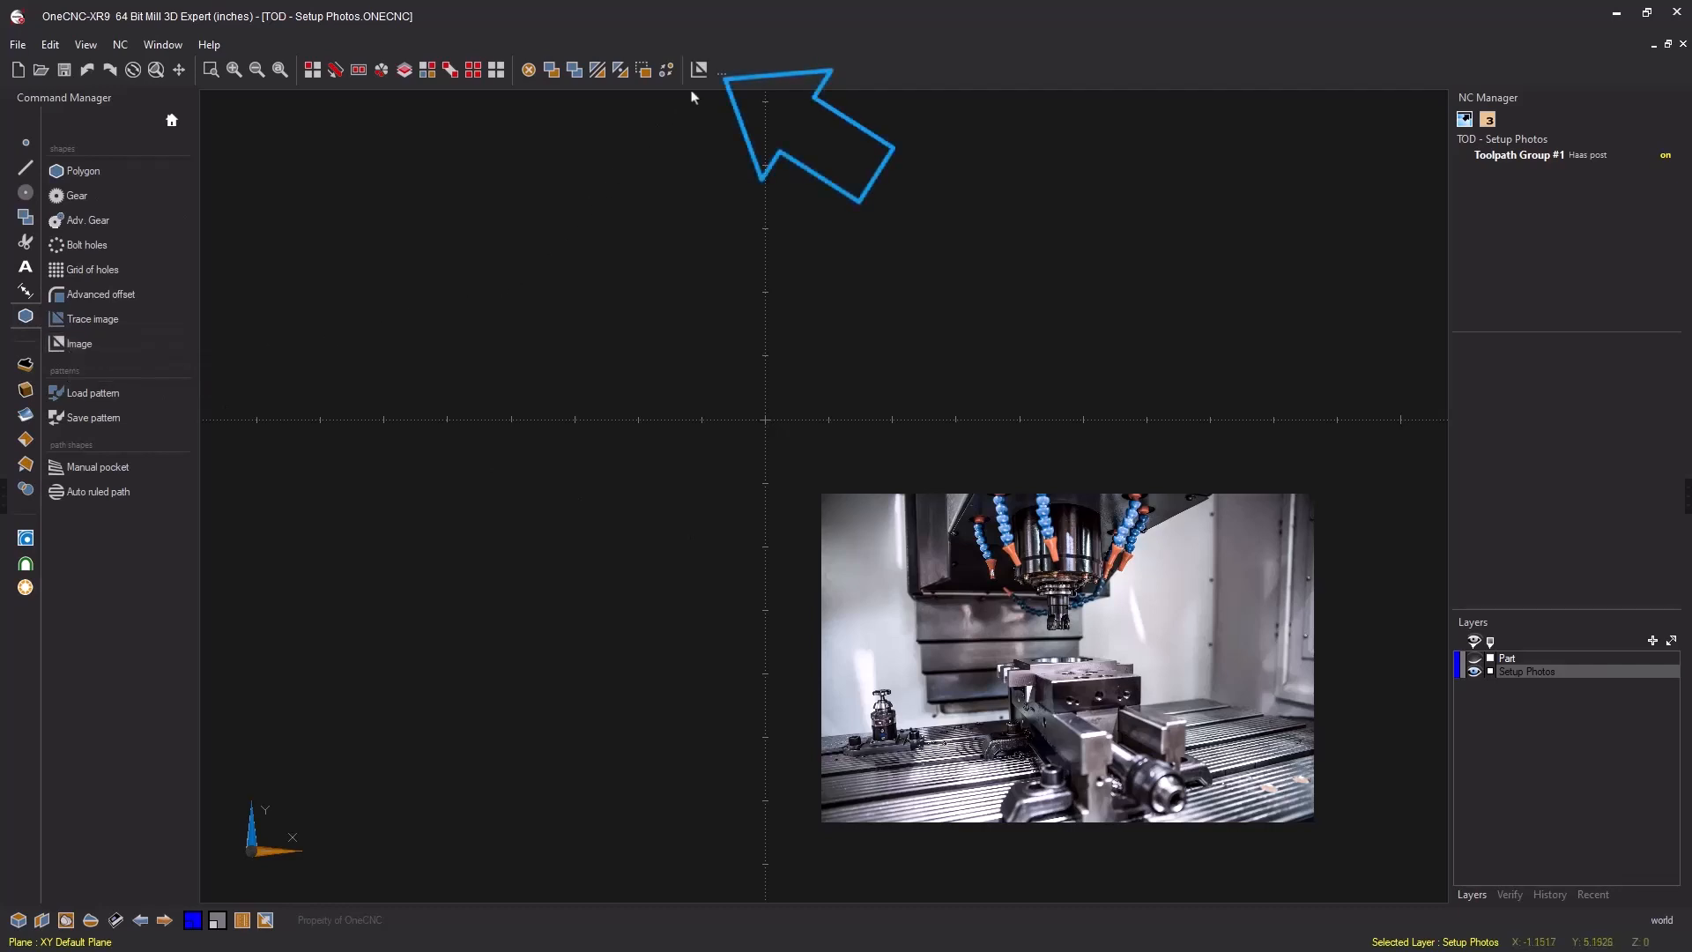
{"action": "left_click", "coordinate": [172, 120]}
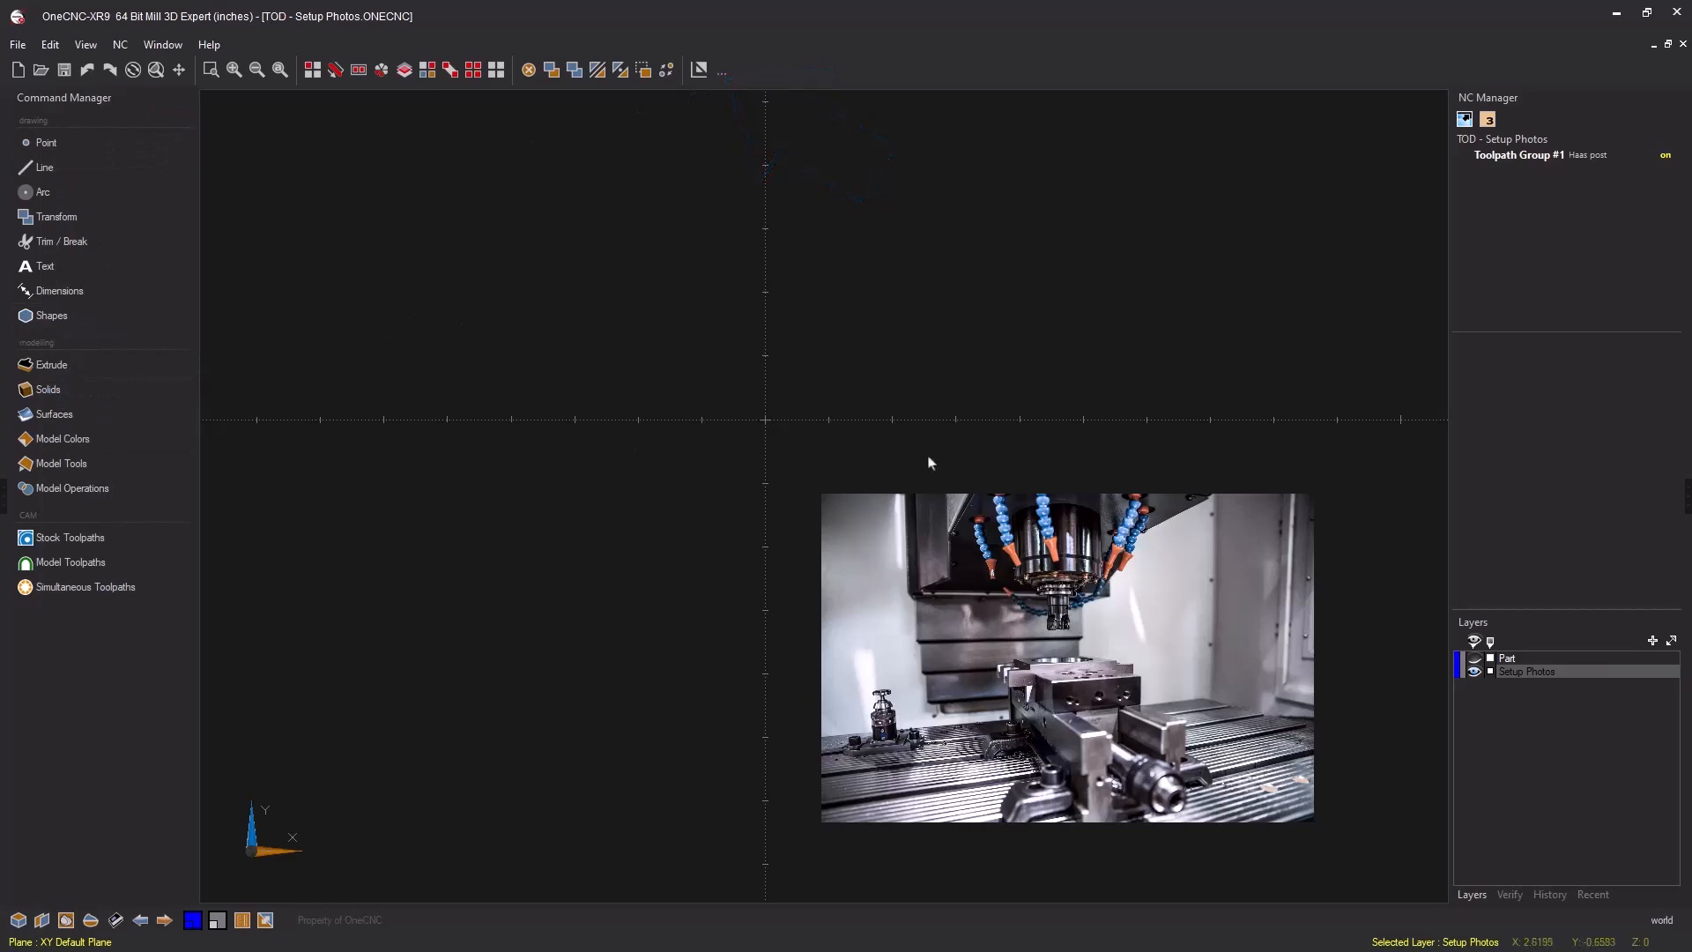
Step: Insert the second metalworking-cnc-milling-machine image from the Desktop below-left of the origin, keeping its aspect ratio
{"action": "left_click", "coordinate": [700, 70]}
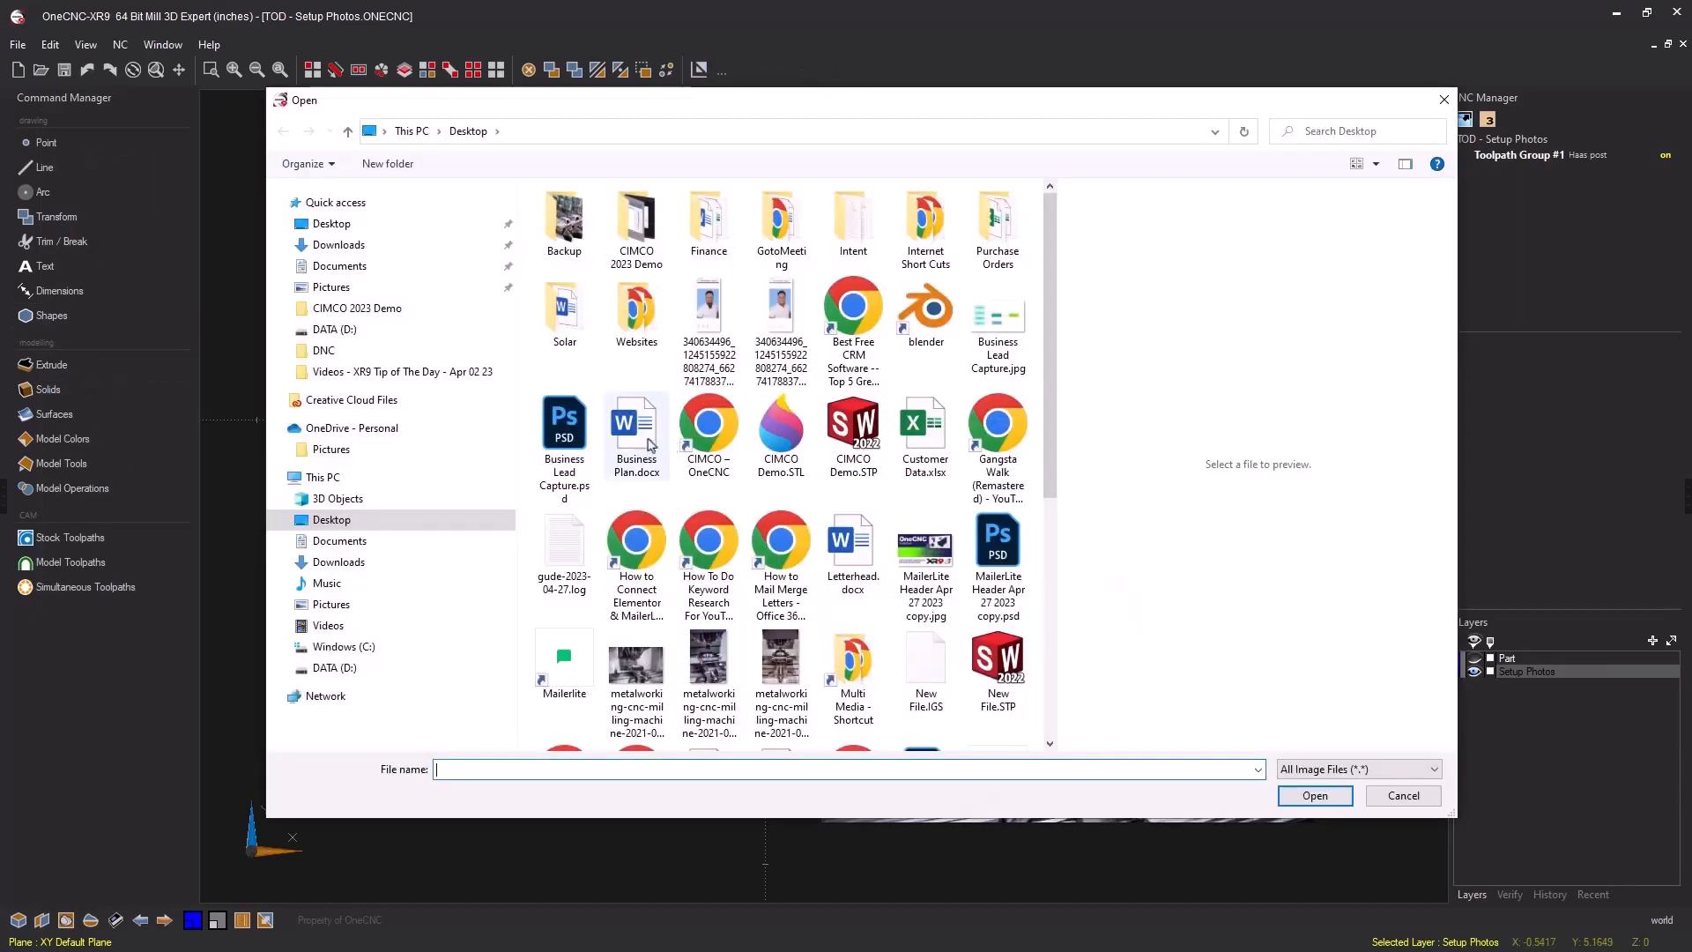
{"action": "double_click", "coordinate": [708, 674]}
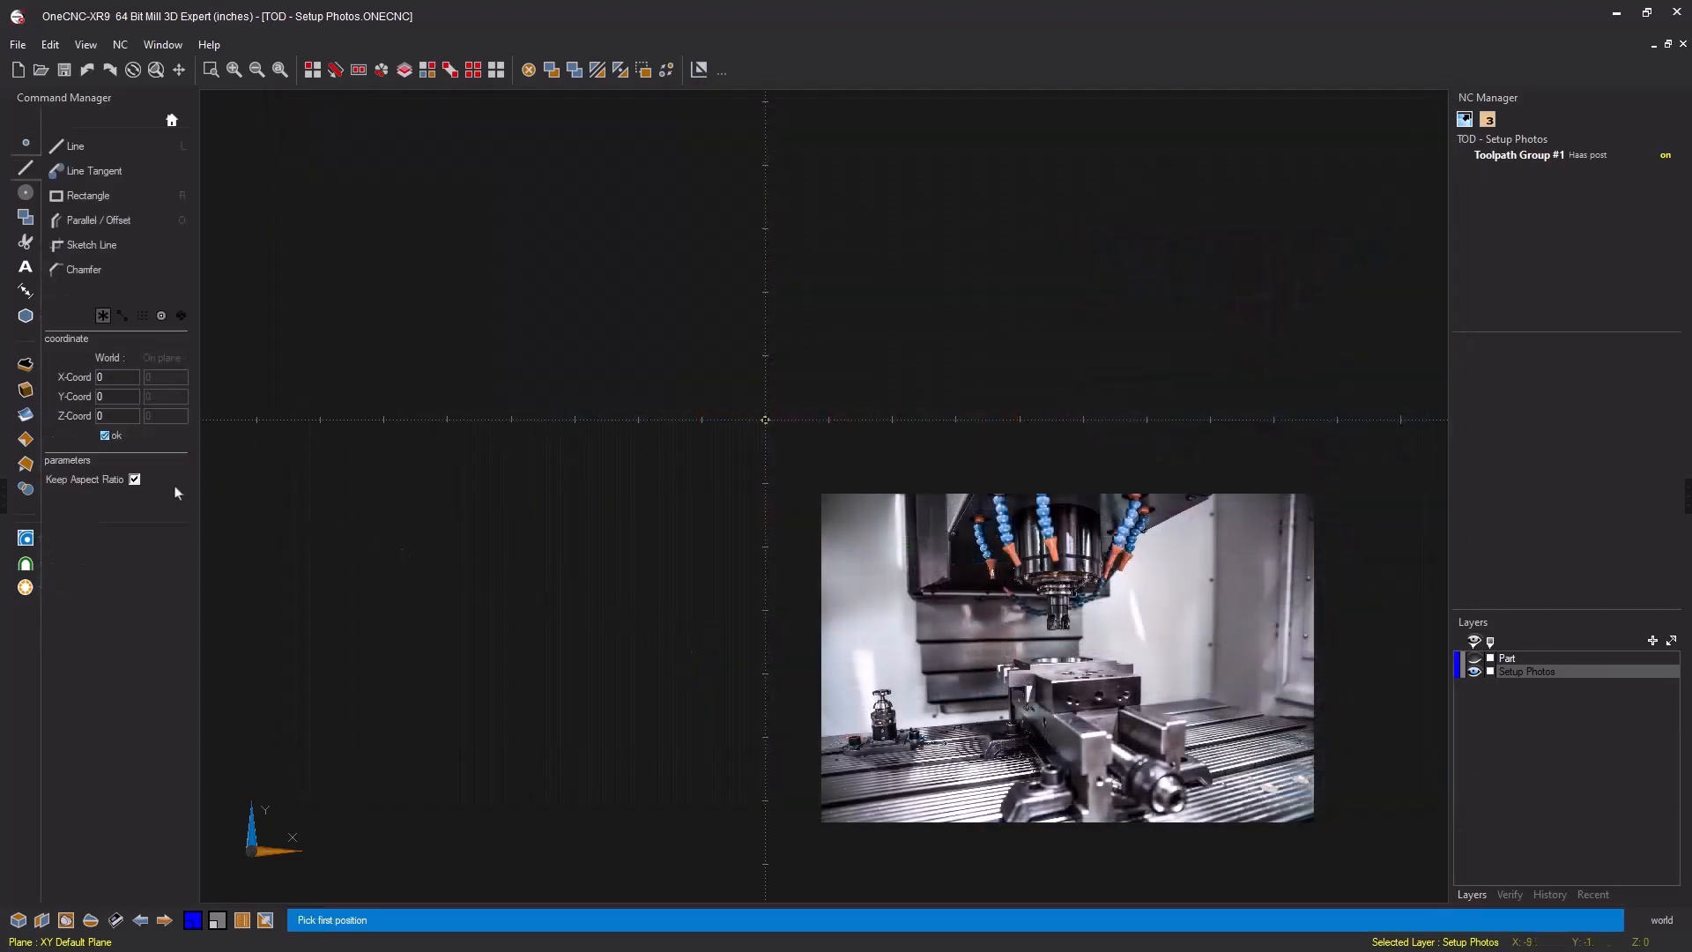
{"action": "left_click", "coordinate": [710, 500]}
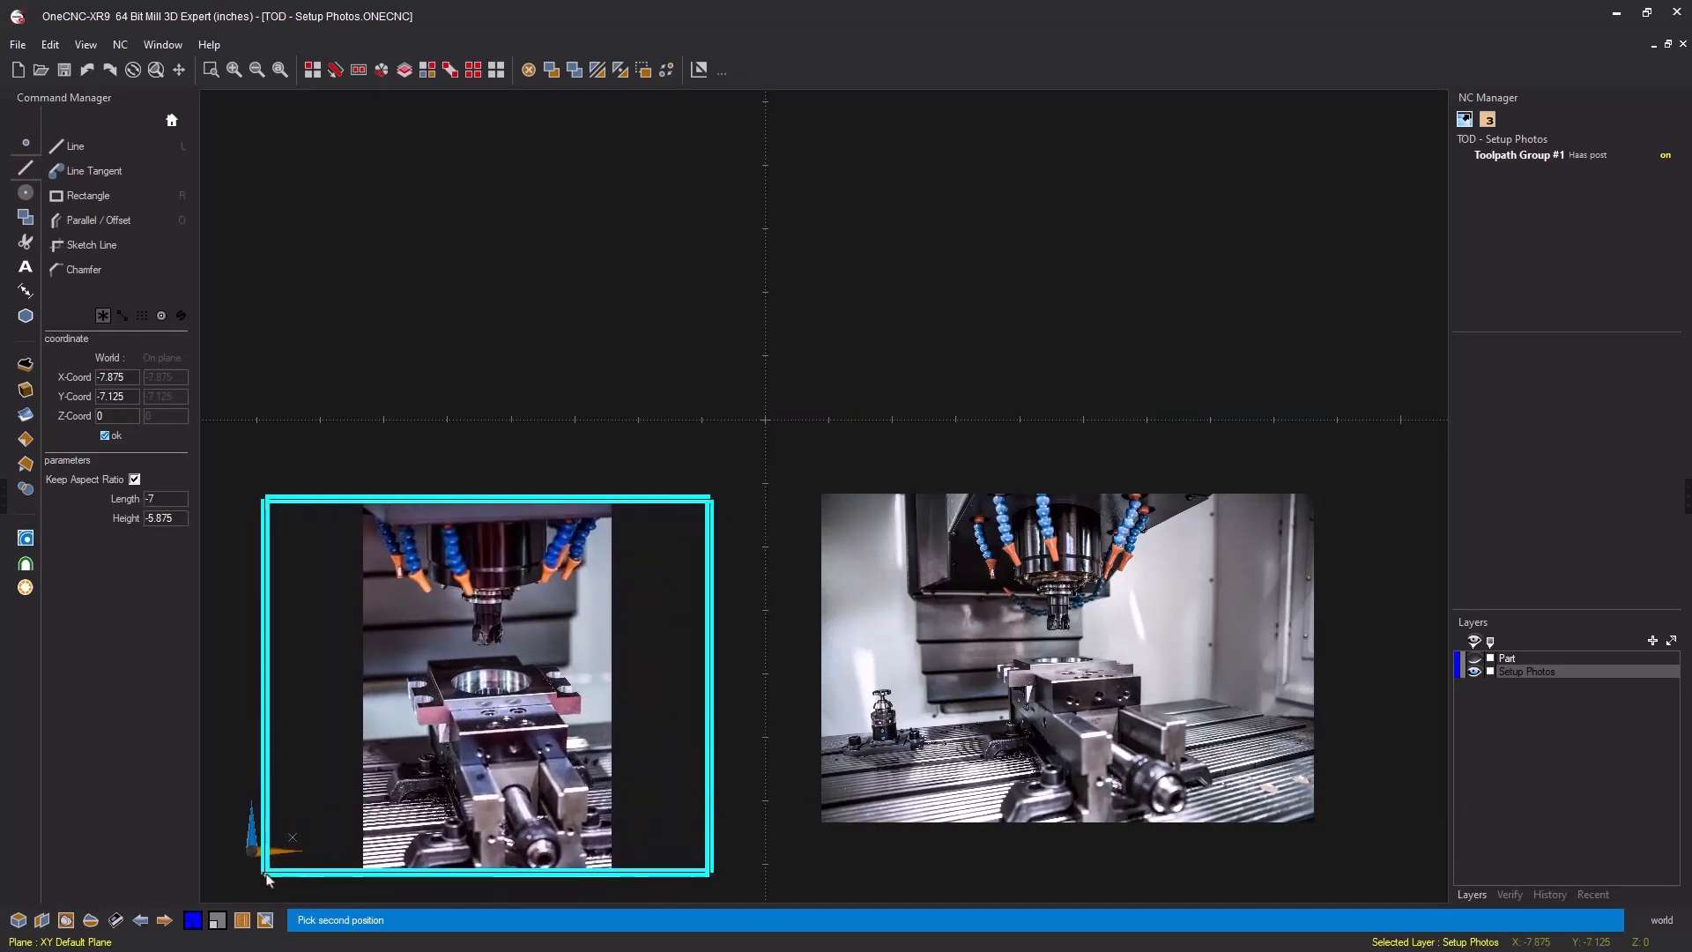
{"action": "scroll", "coordinate": [267, 878], "scroll_direction": "down", "scroll_amount": 1}
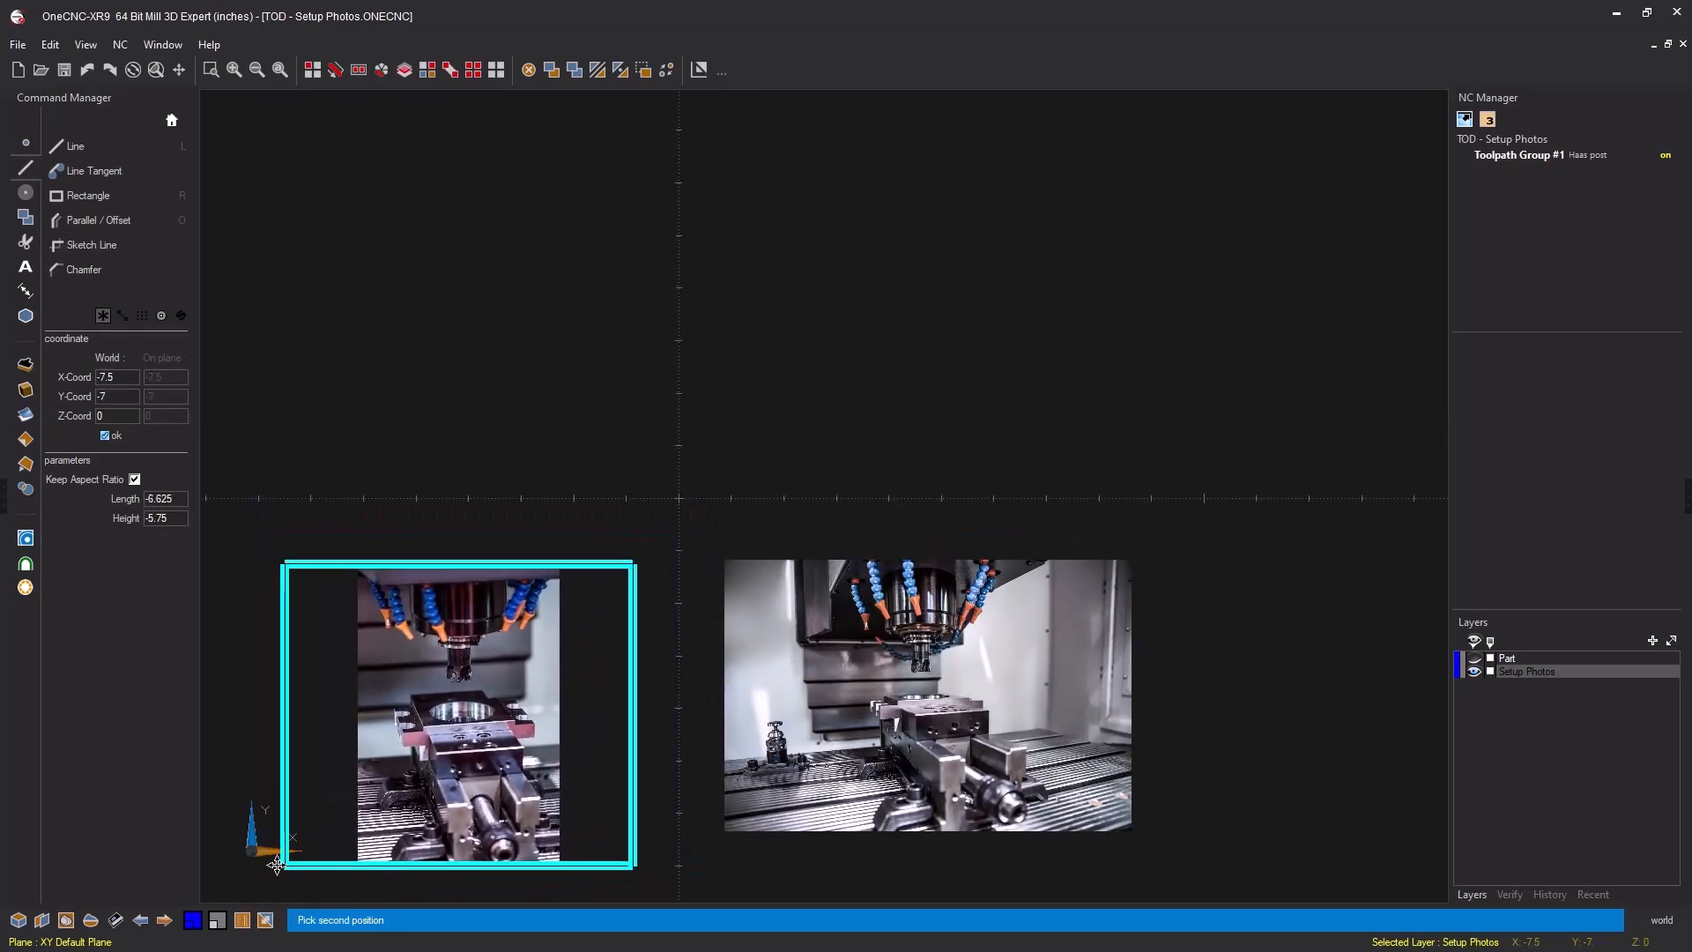
{"action": "middle_click_drag", "start_coordinate": [276, 865], "coordinate": [492, 657]}
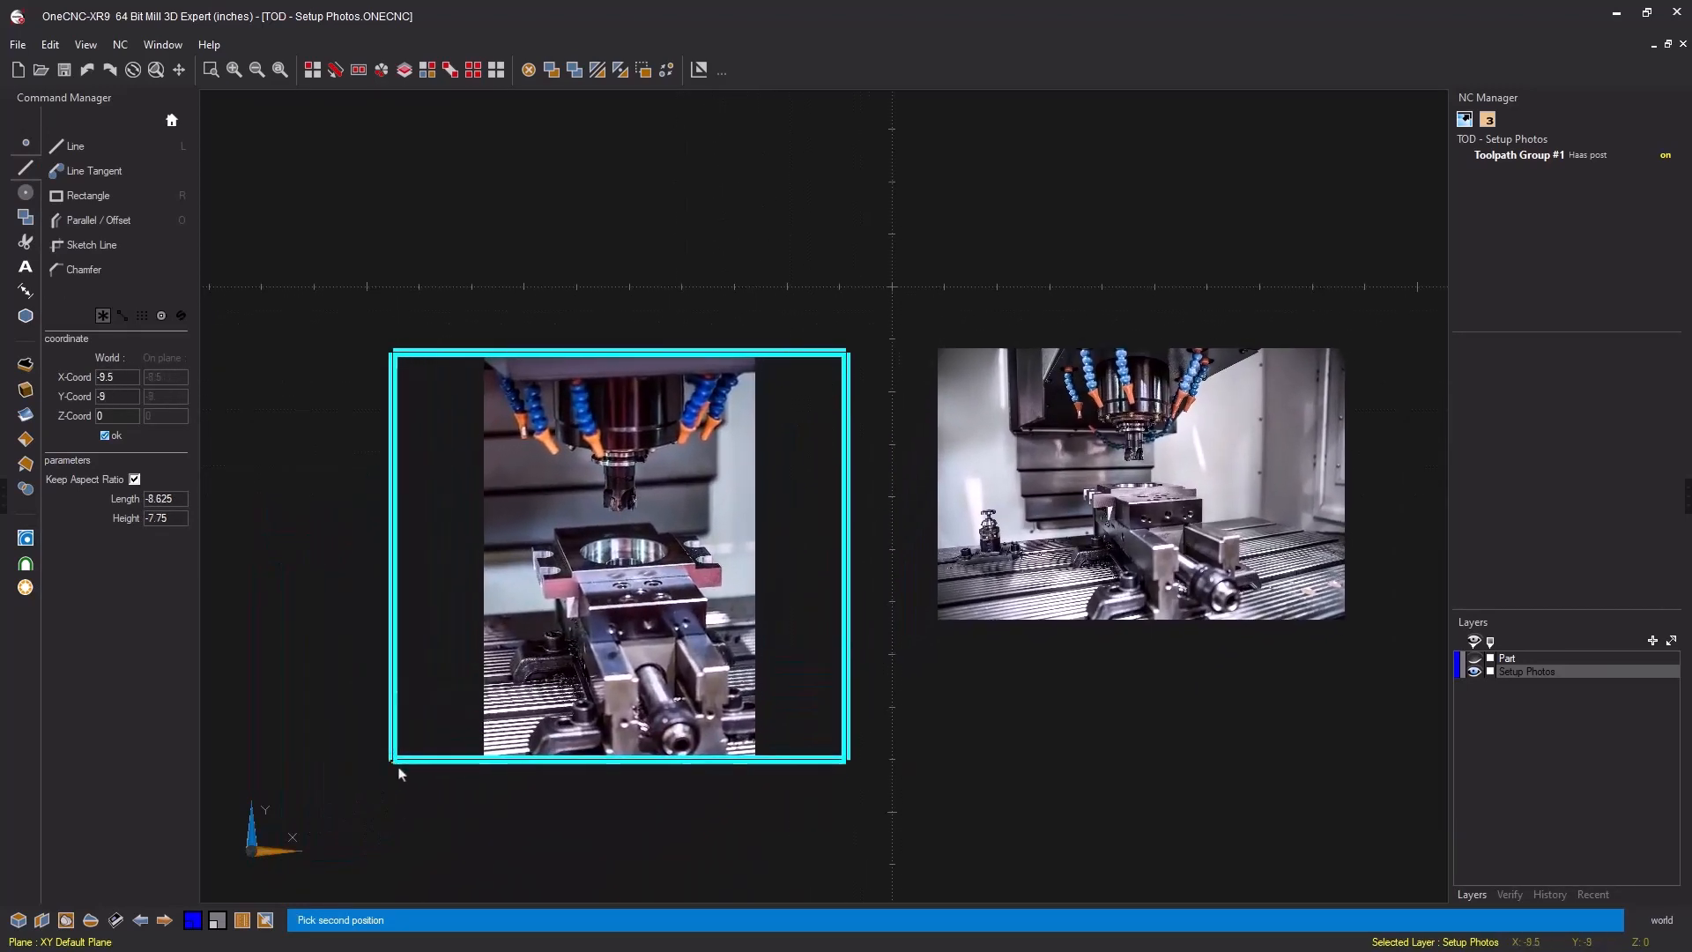
{"action": "left_click", "coordinate": [379, 793]}
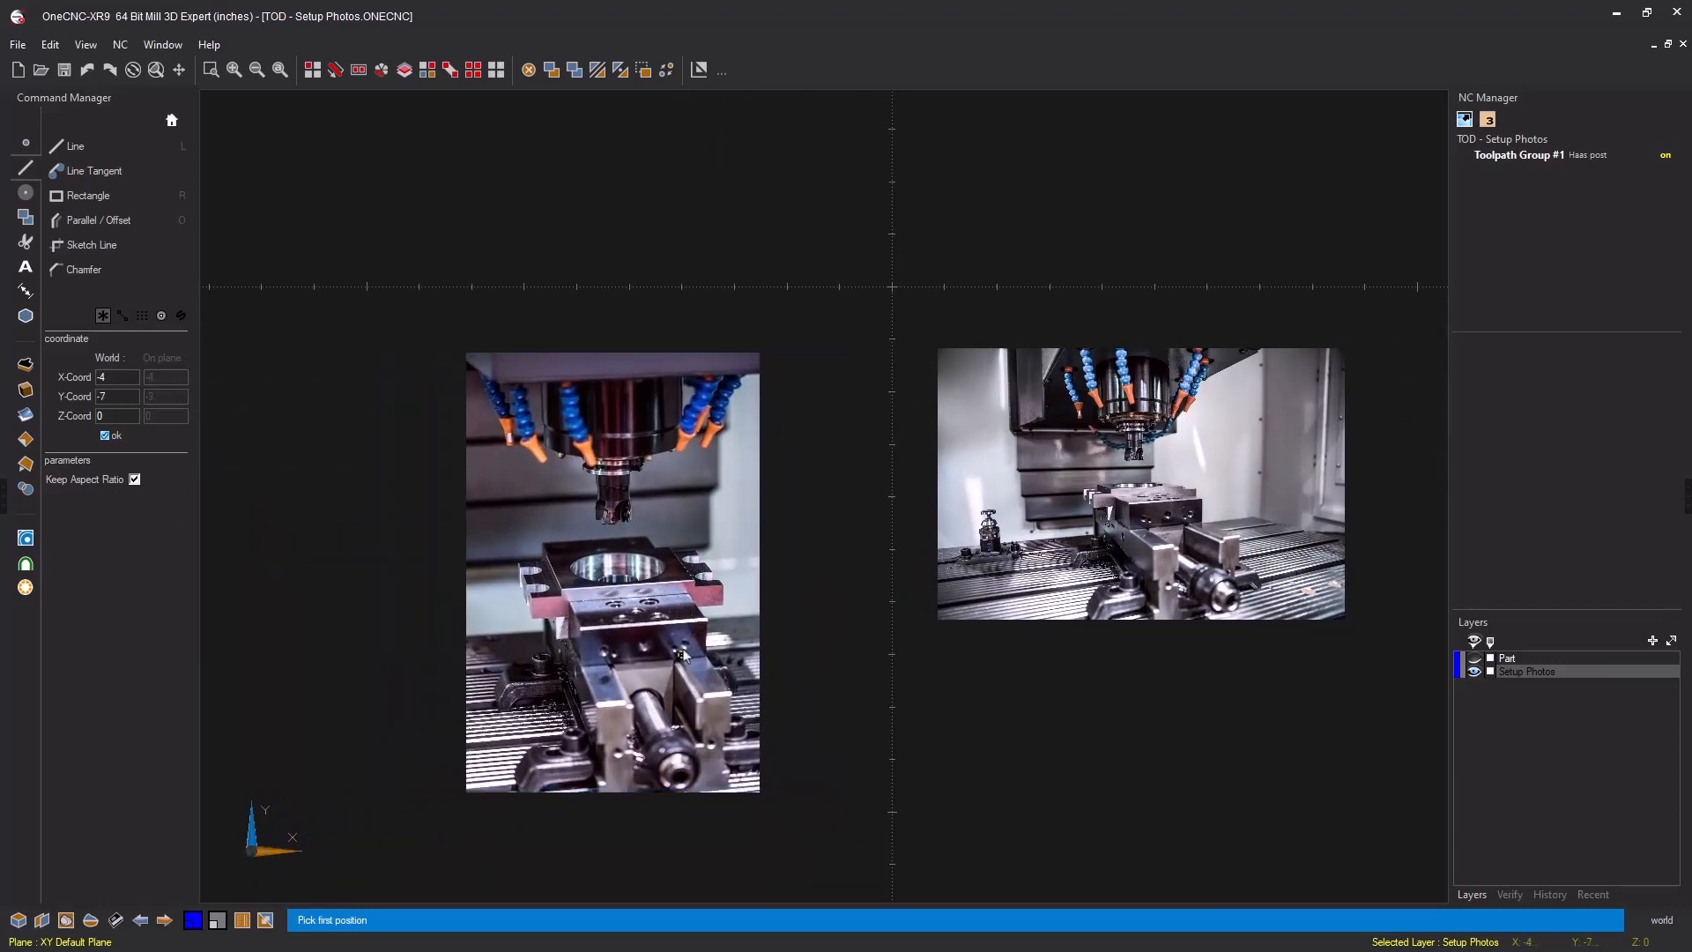
{"action": "key", "text": "Escape"}
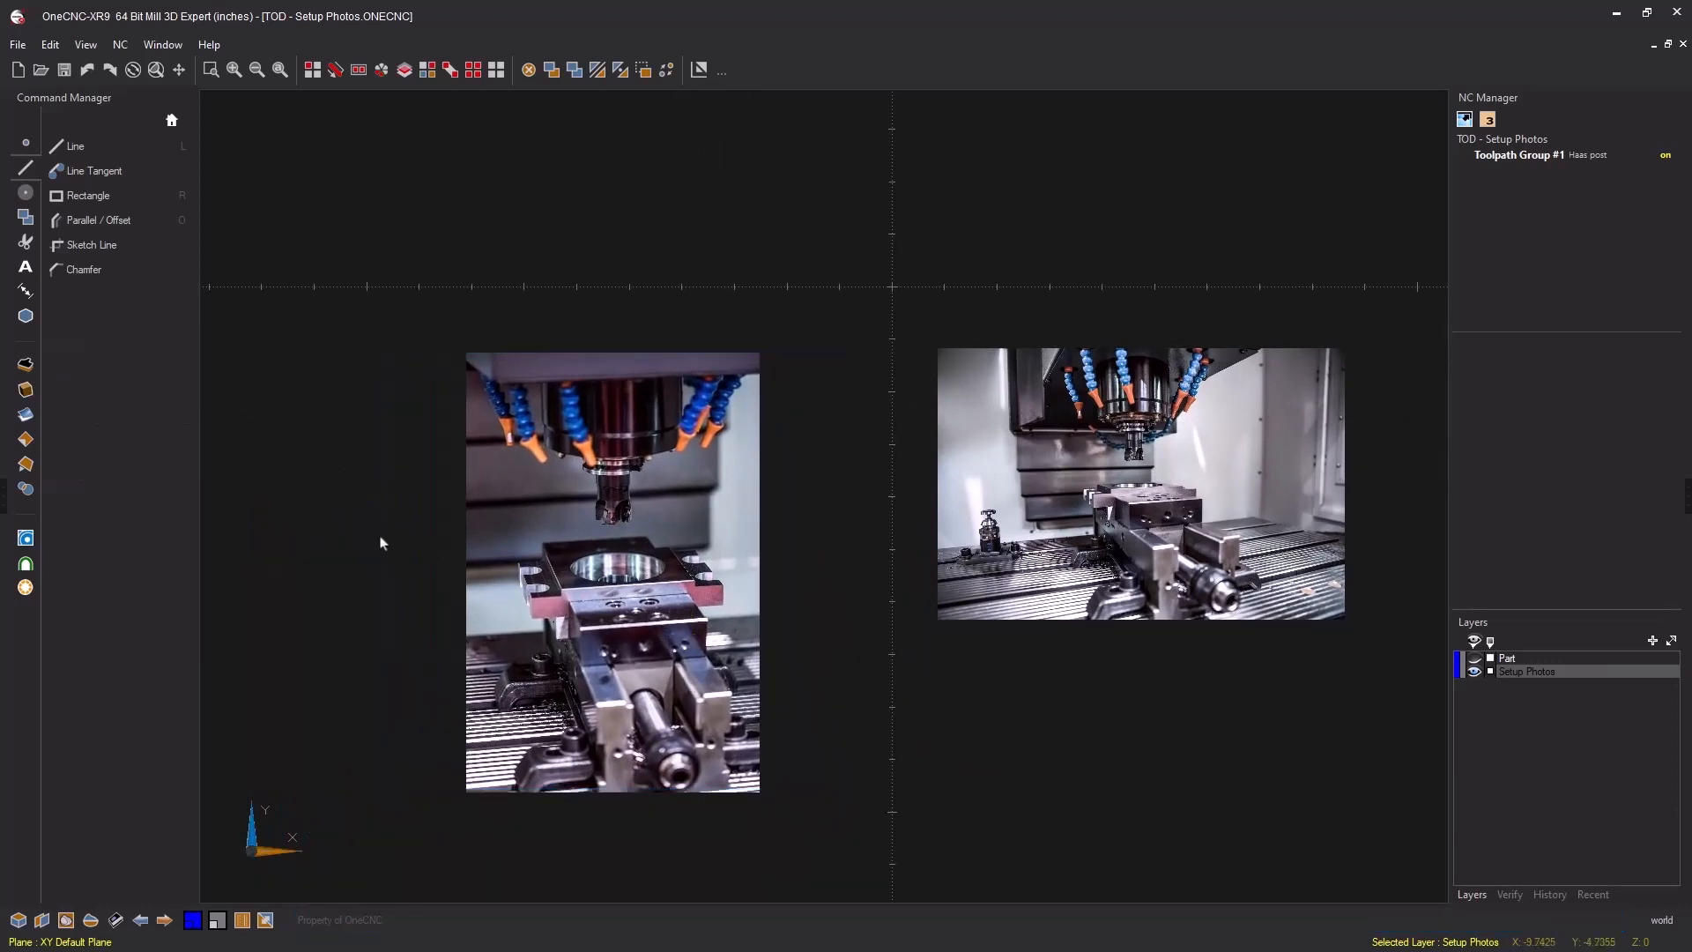
Step: Insert the third metalworking-cnc-milling-machine image from the Desktop above-right of the origin, starting at X 1, Y 1 with aspect ratio kept
{"action": "left_click", "coordinate": [699, 69]}
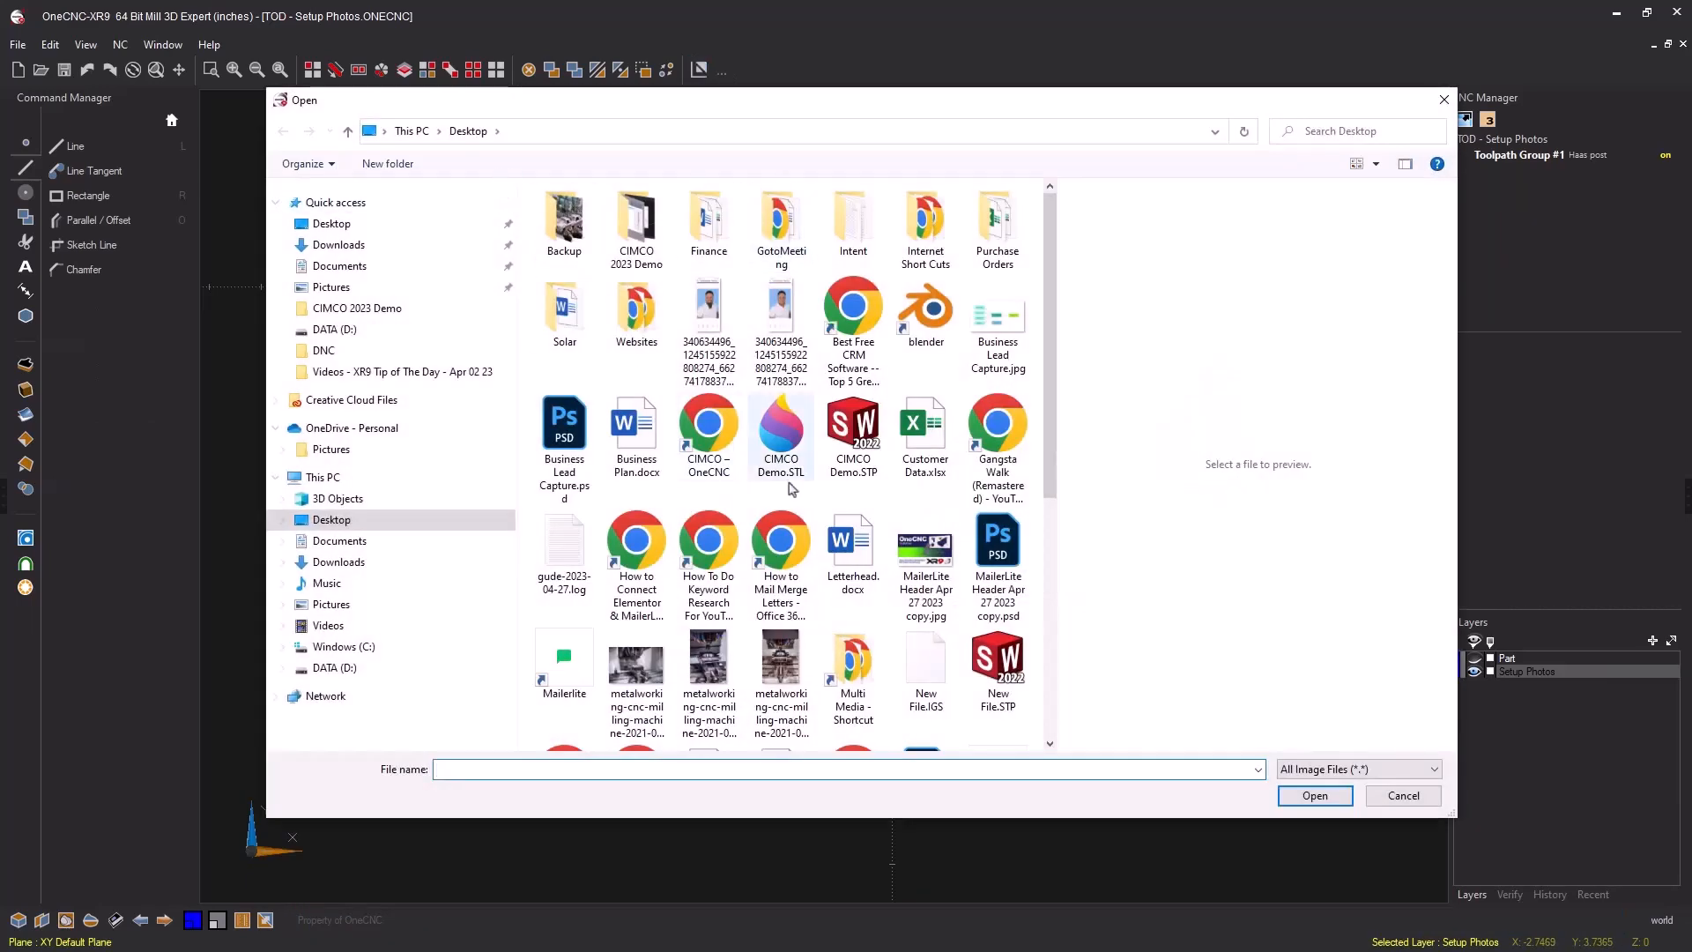
{"action": "double_click", "coordinate": [781, 670]}
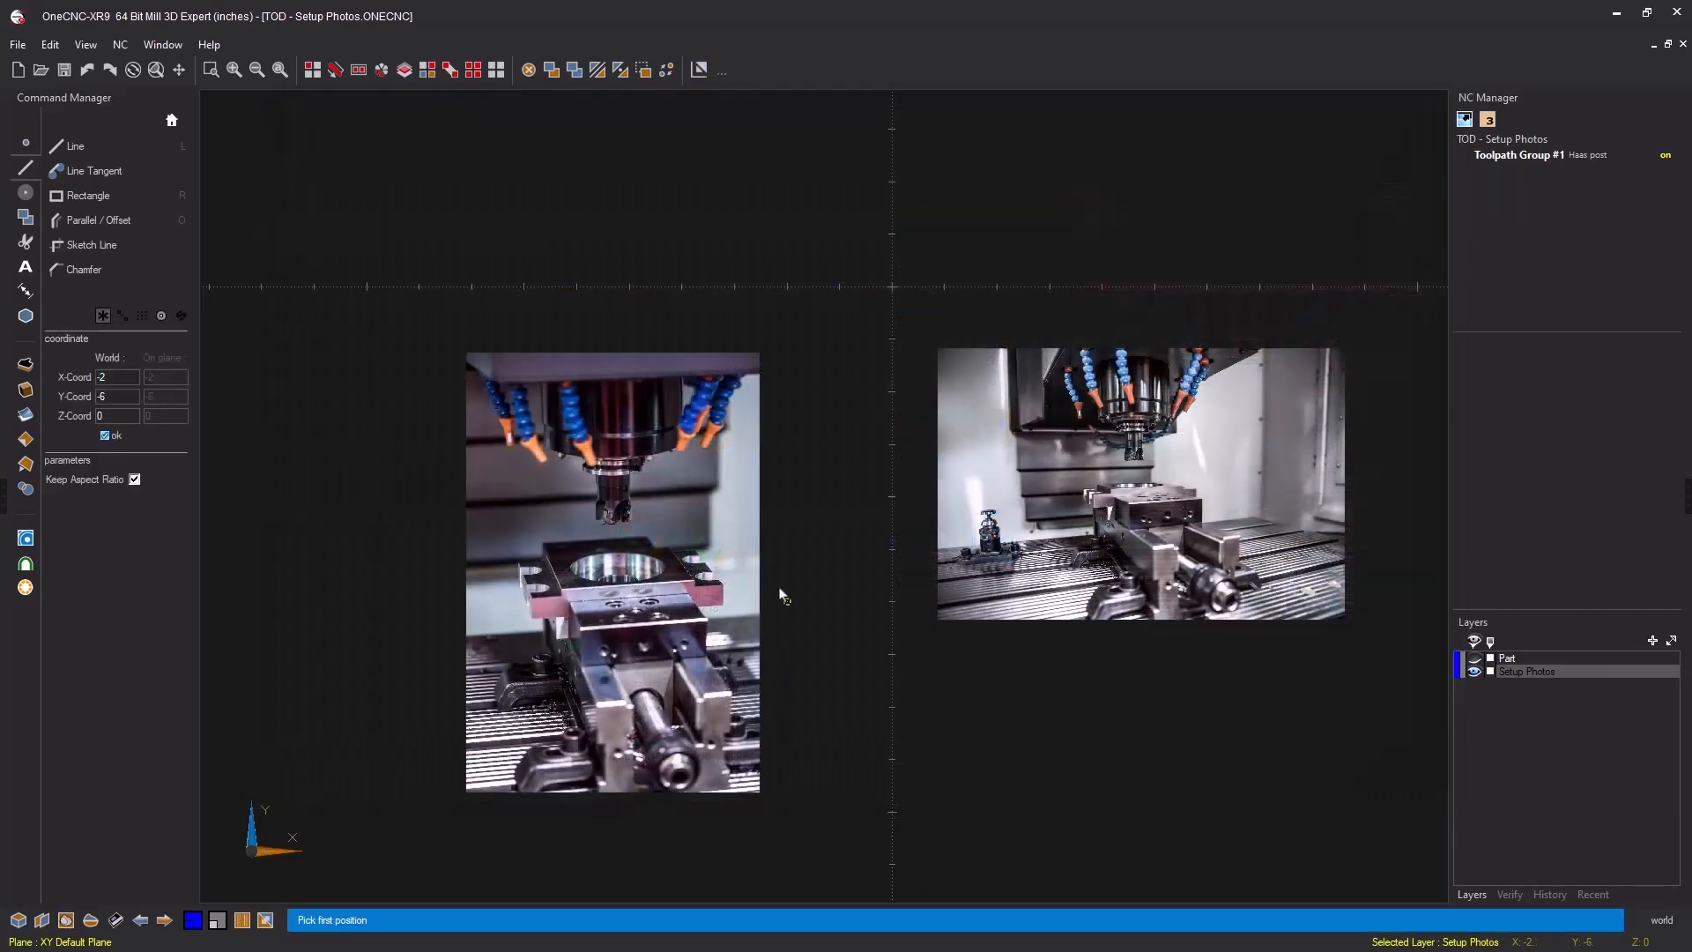
{"action": "left_click", "coordinate": [940, 237]}
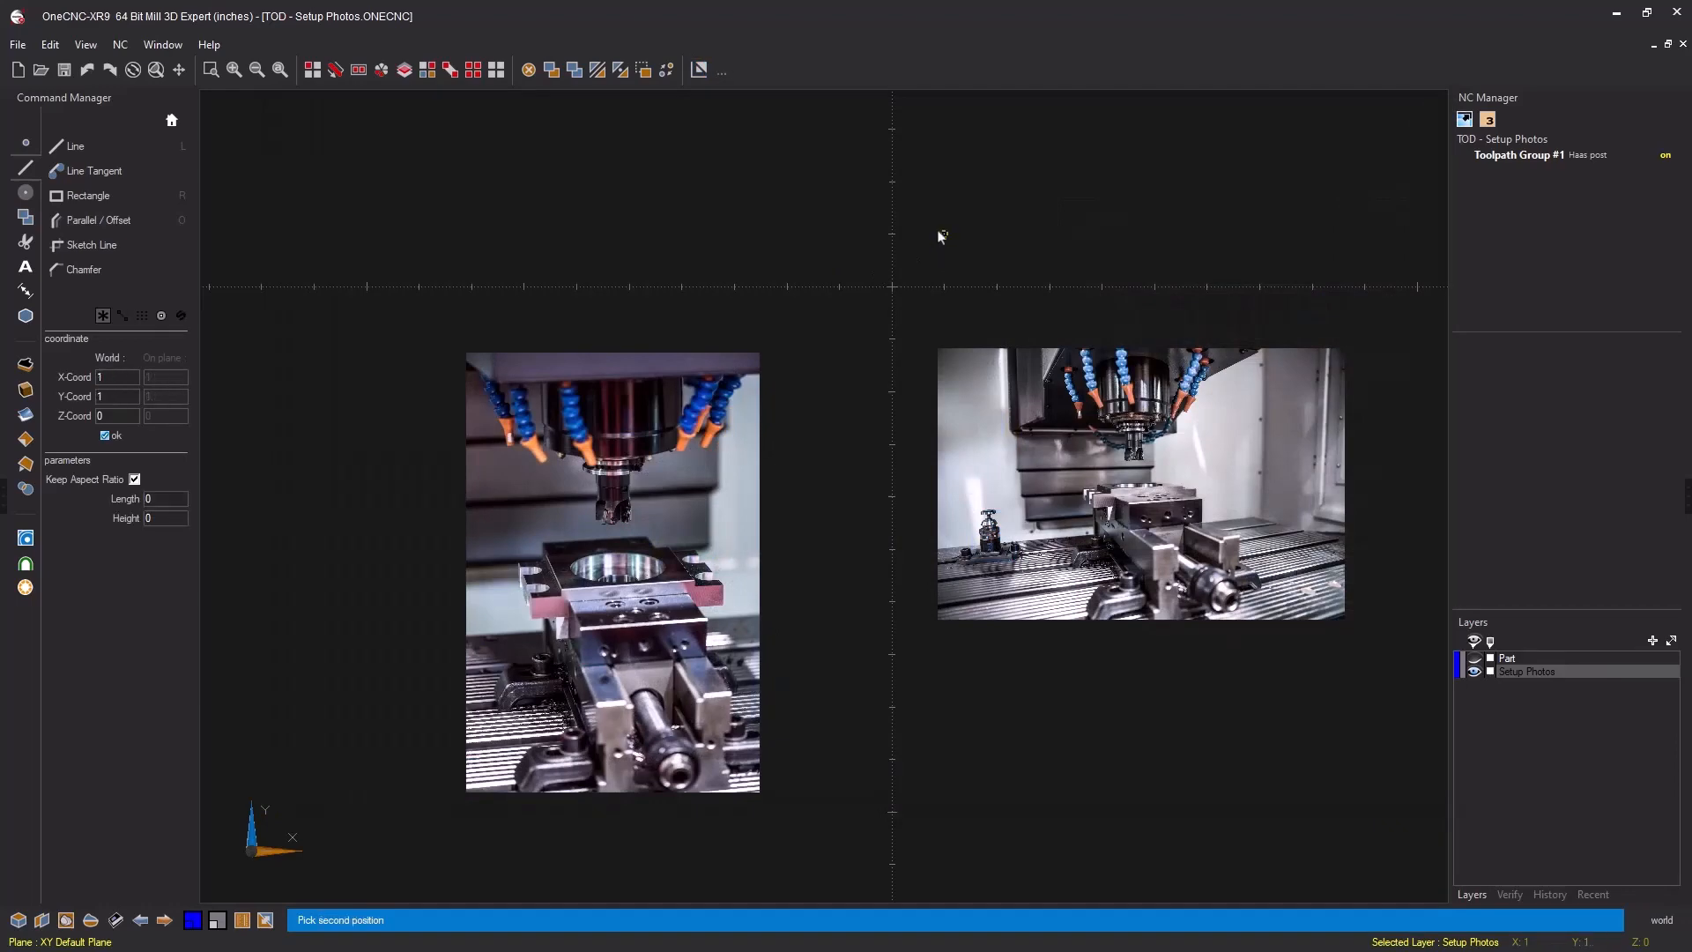
{"action": "scroll", "coordinate": [1236, 105], "scroll_direction": "up", "scroll_amount": 2}
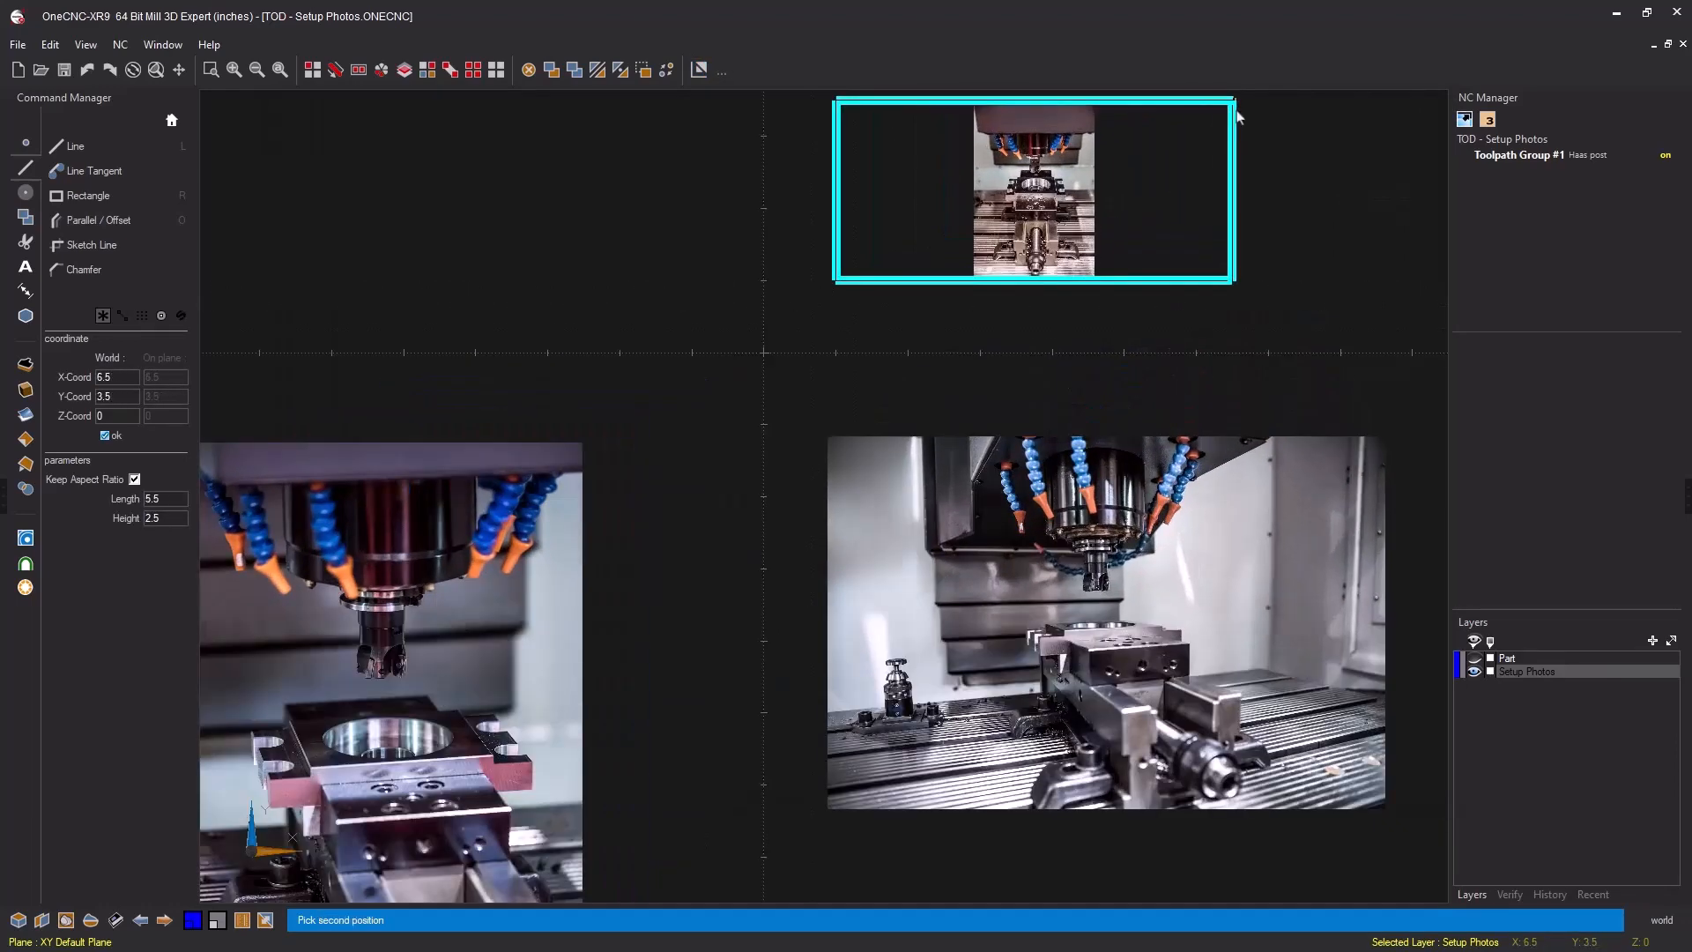
{"action": "middle_click_drag", "start_coordinate": [1241, 126], "coordinate": [1224, 322]}
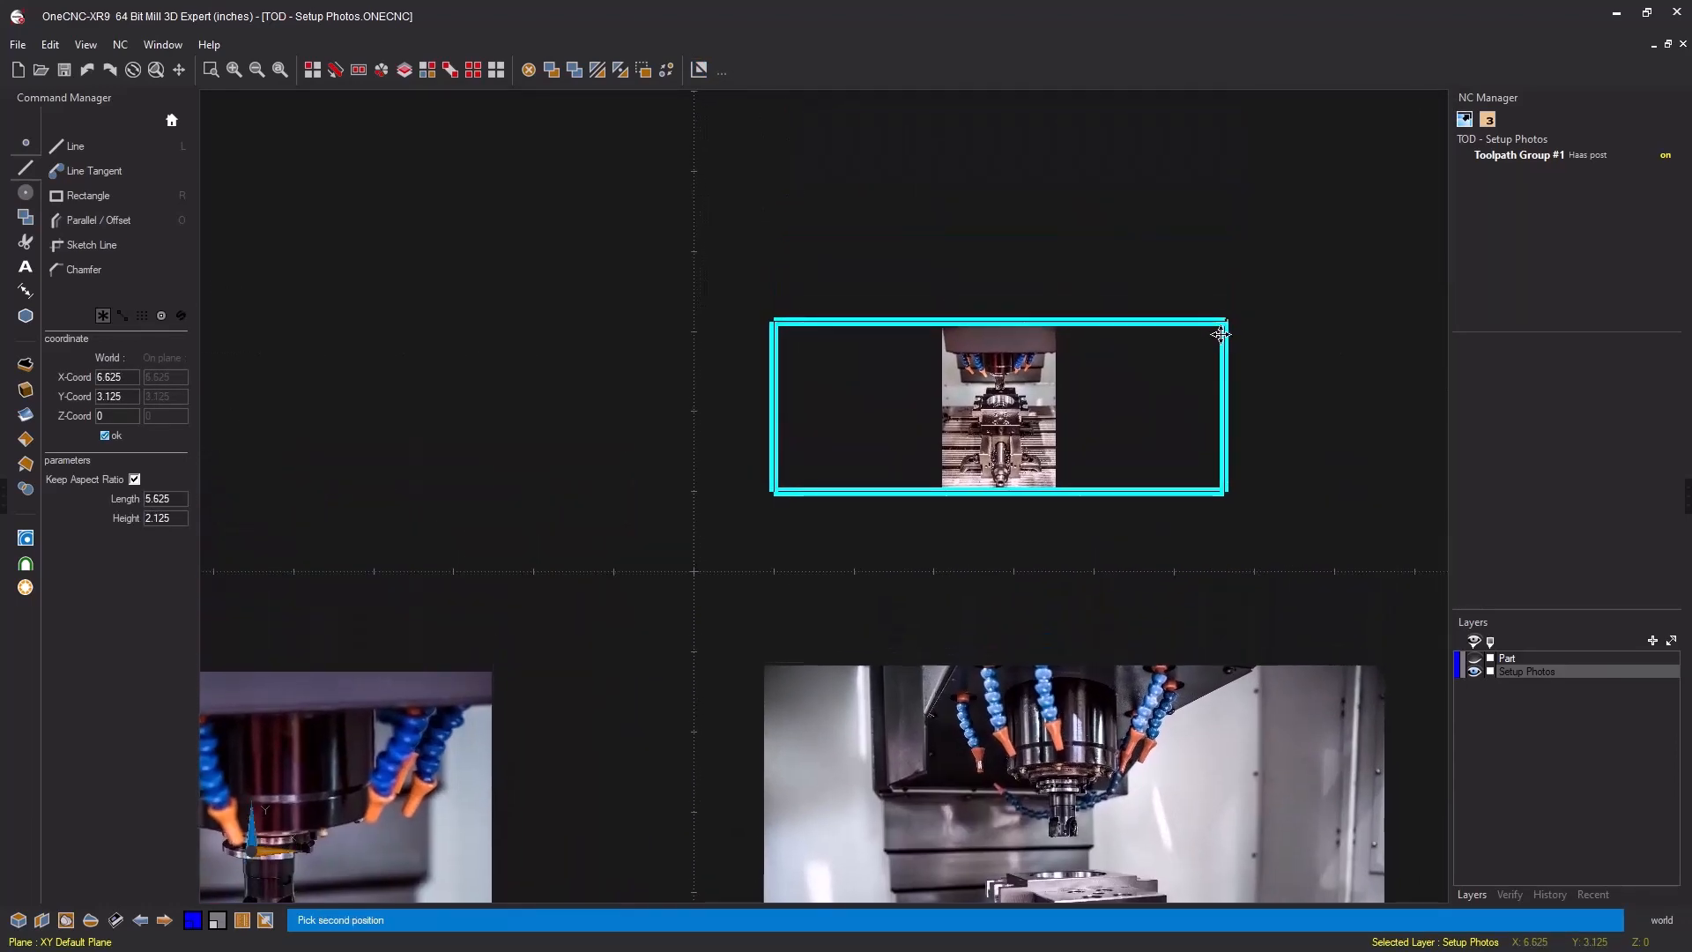
{"action": "middle_click_drag", "start_coordinate": [1333, 152], "coordinate": [1235, 340]}
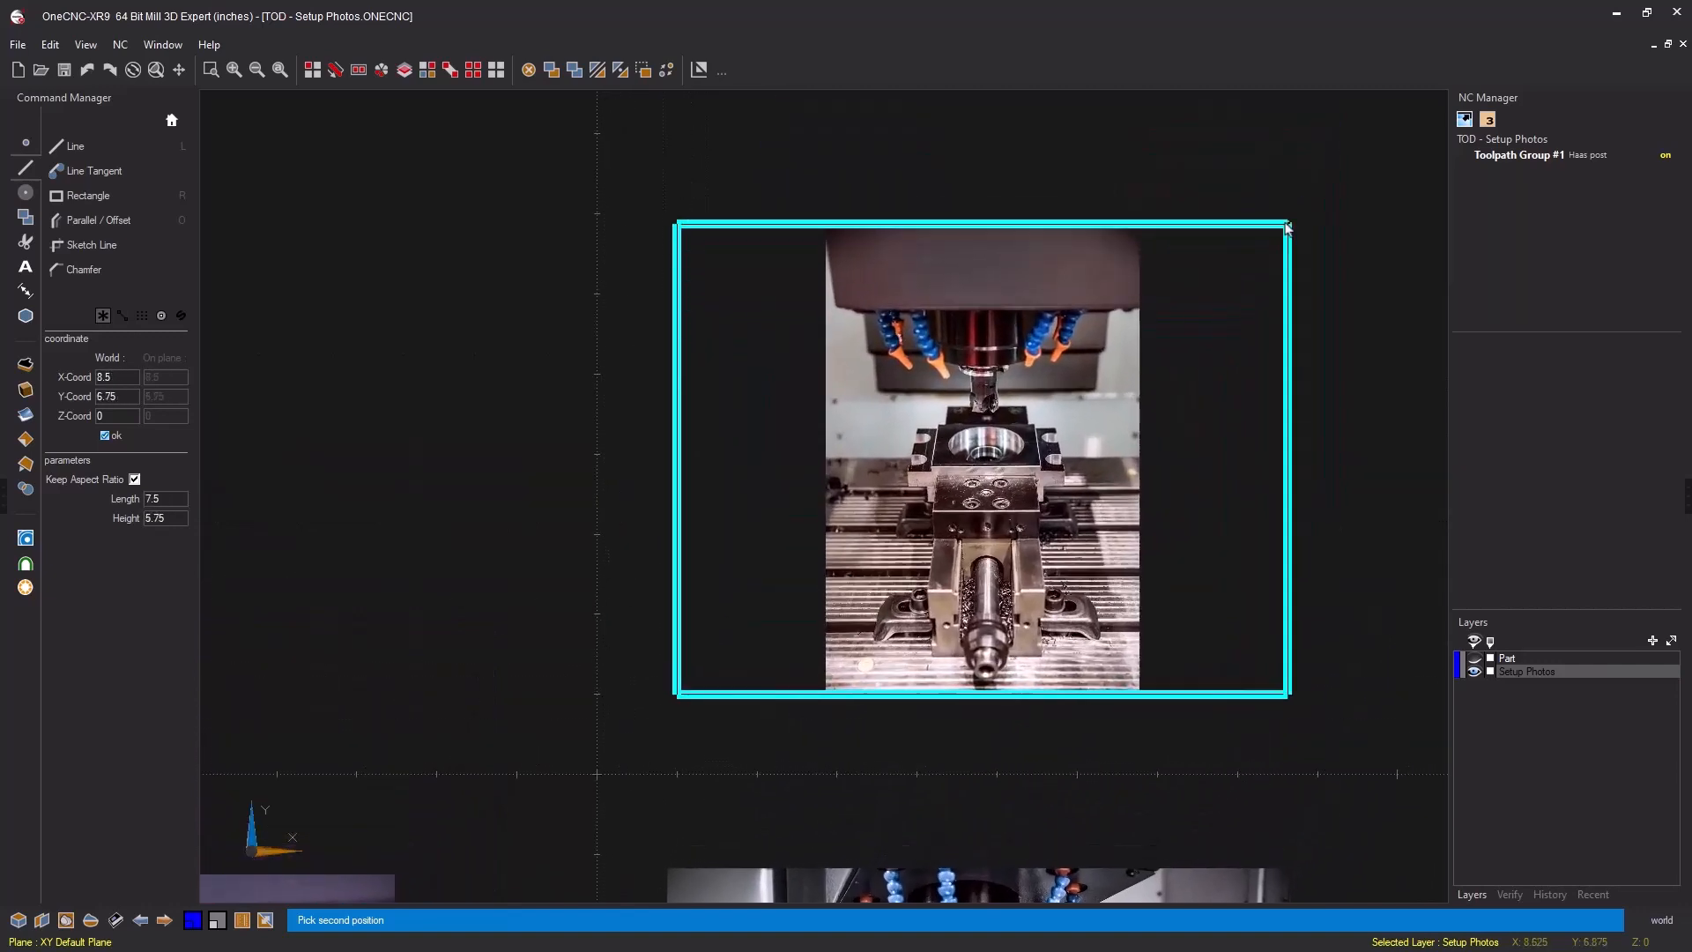
{"action": "left_click", "coordinate": [1322, 169]}
{"action": "key", "text": "Escape"}
Step: Hide the Setup Photos layer and show the Part layer to view the part model in 3D
{"action": "scroll", "coordinate": [1096, 439], "scroll_direction": "down", "scroll_amount": 3}
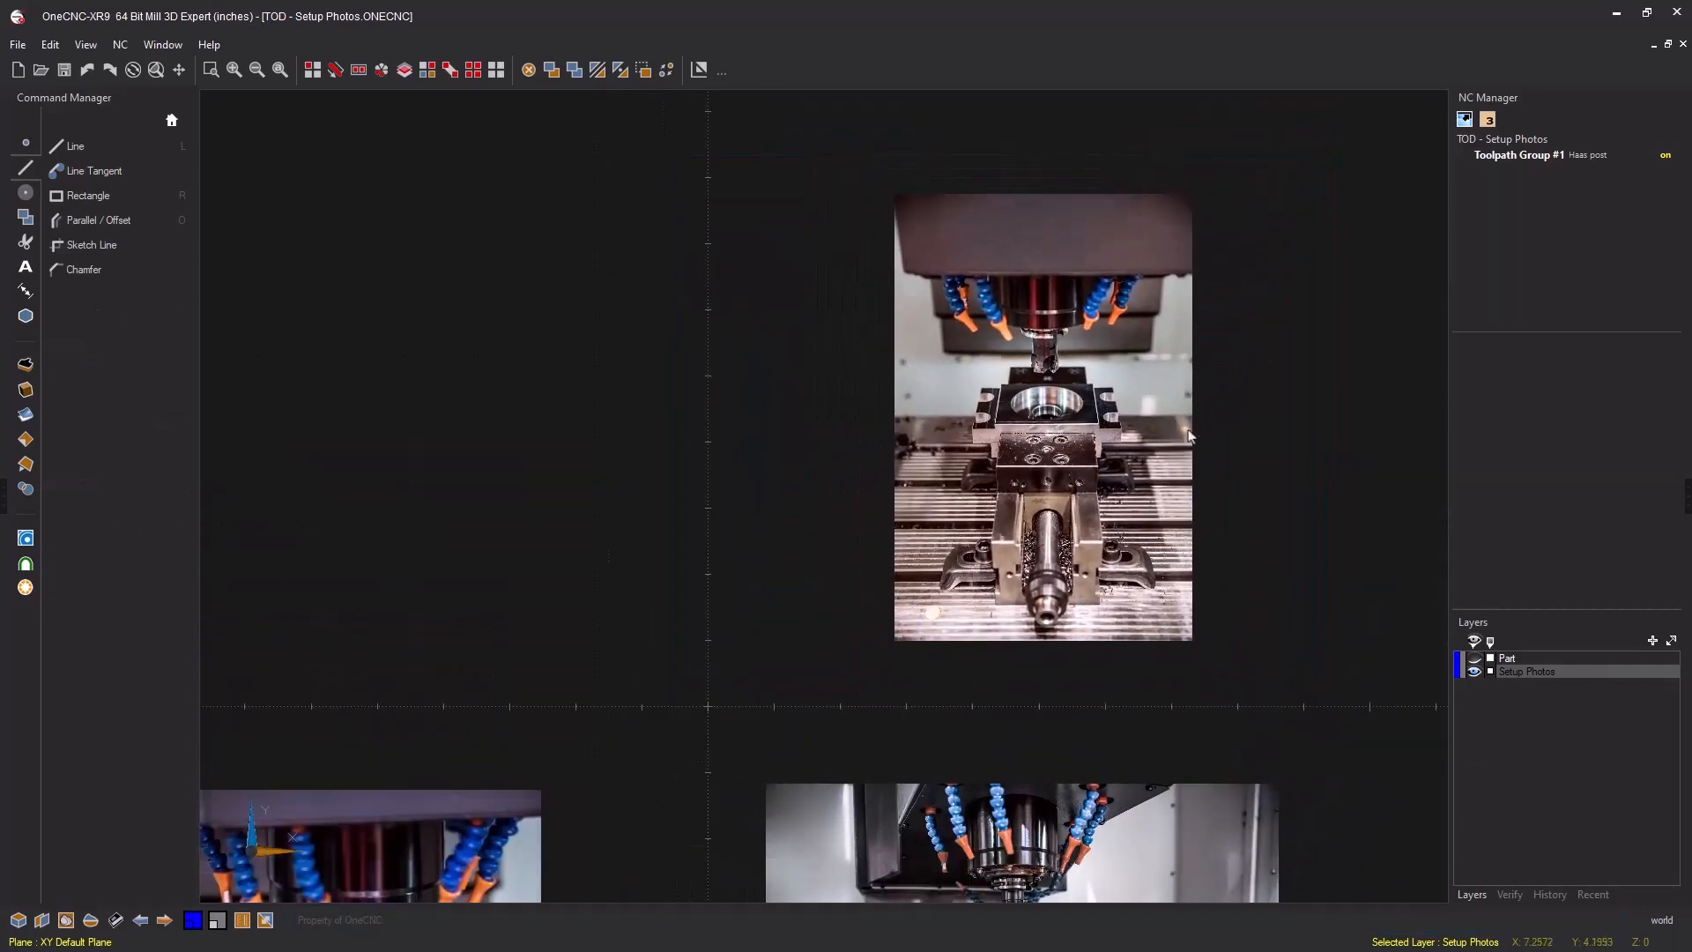
{"action": "middle_click_drag", "start_coordinate": [1096, 439], "coordinate": [1114, 288]}
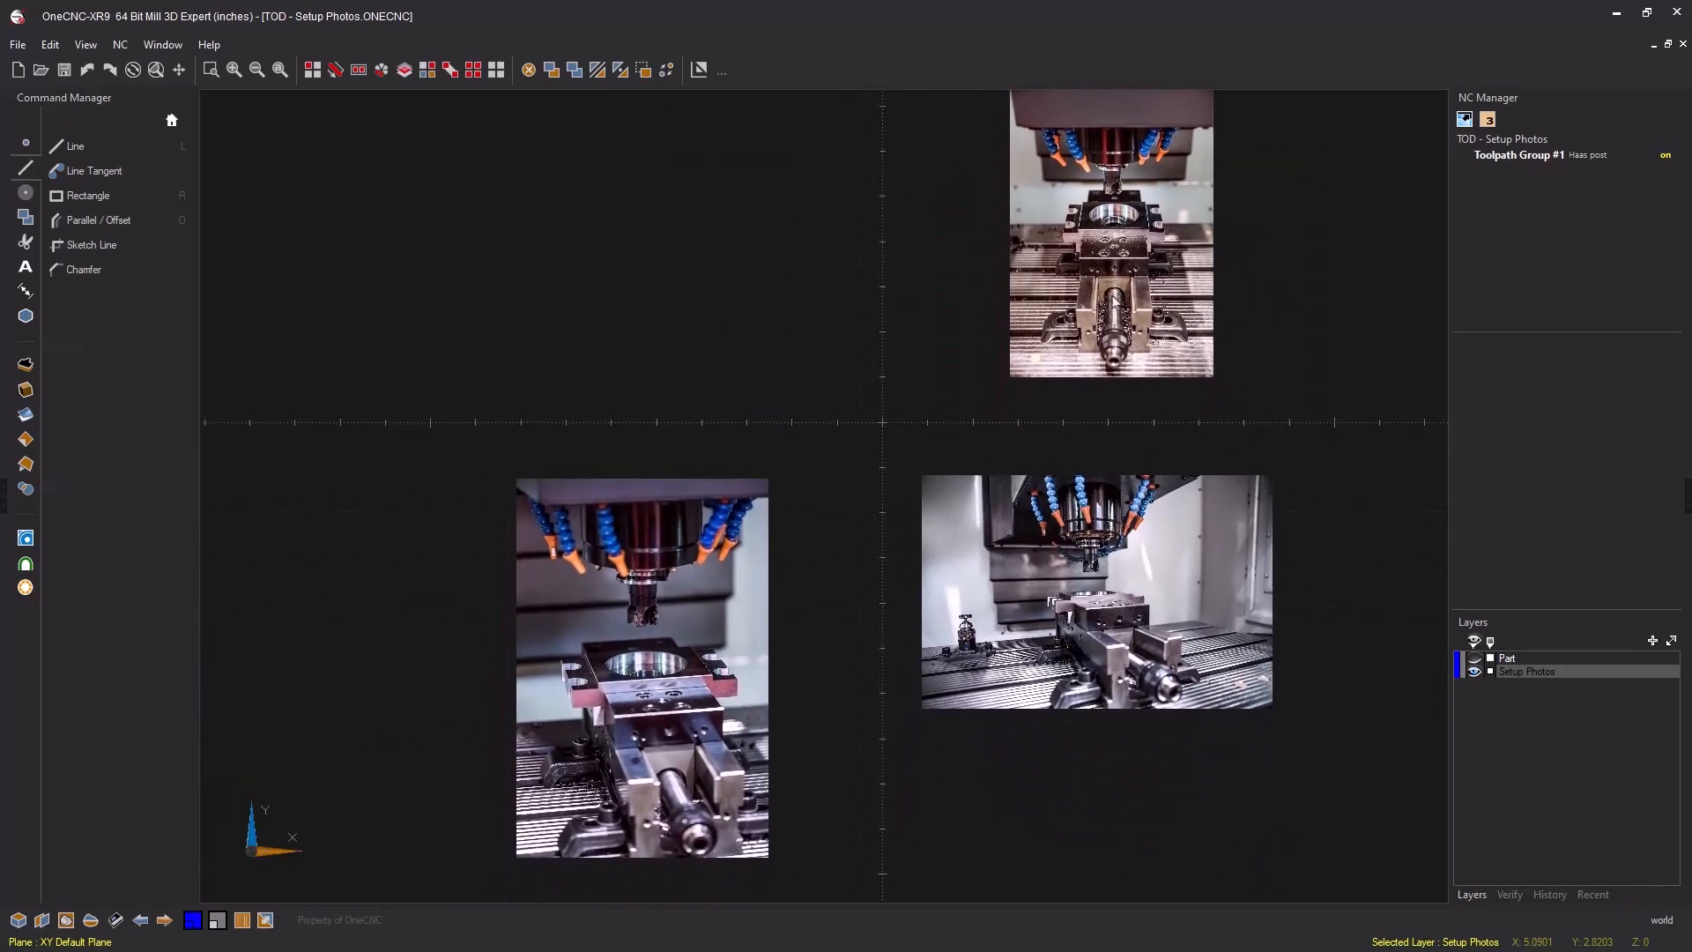
{"action": "left_click", "coordinate": [1475, 672]}
{"action": "left_click", "coordinate": [1475, 660]}
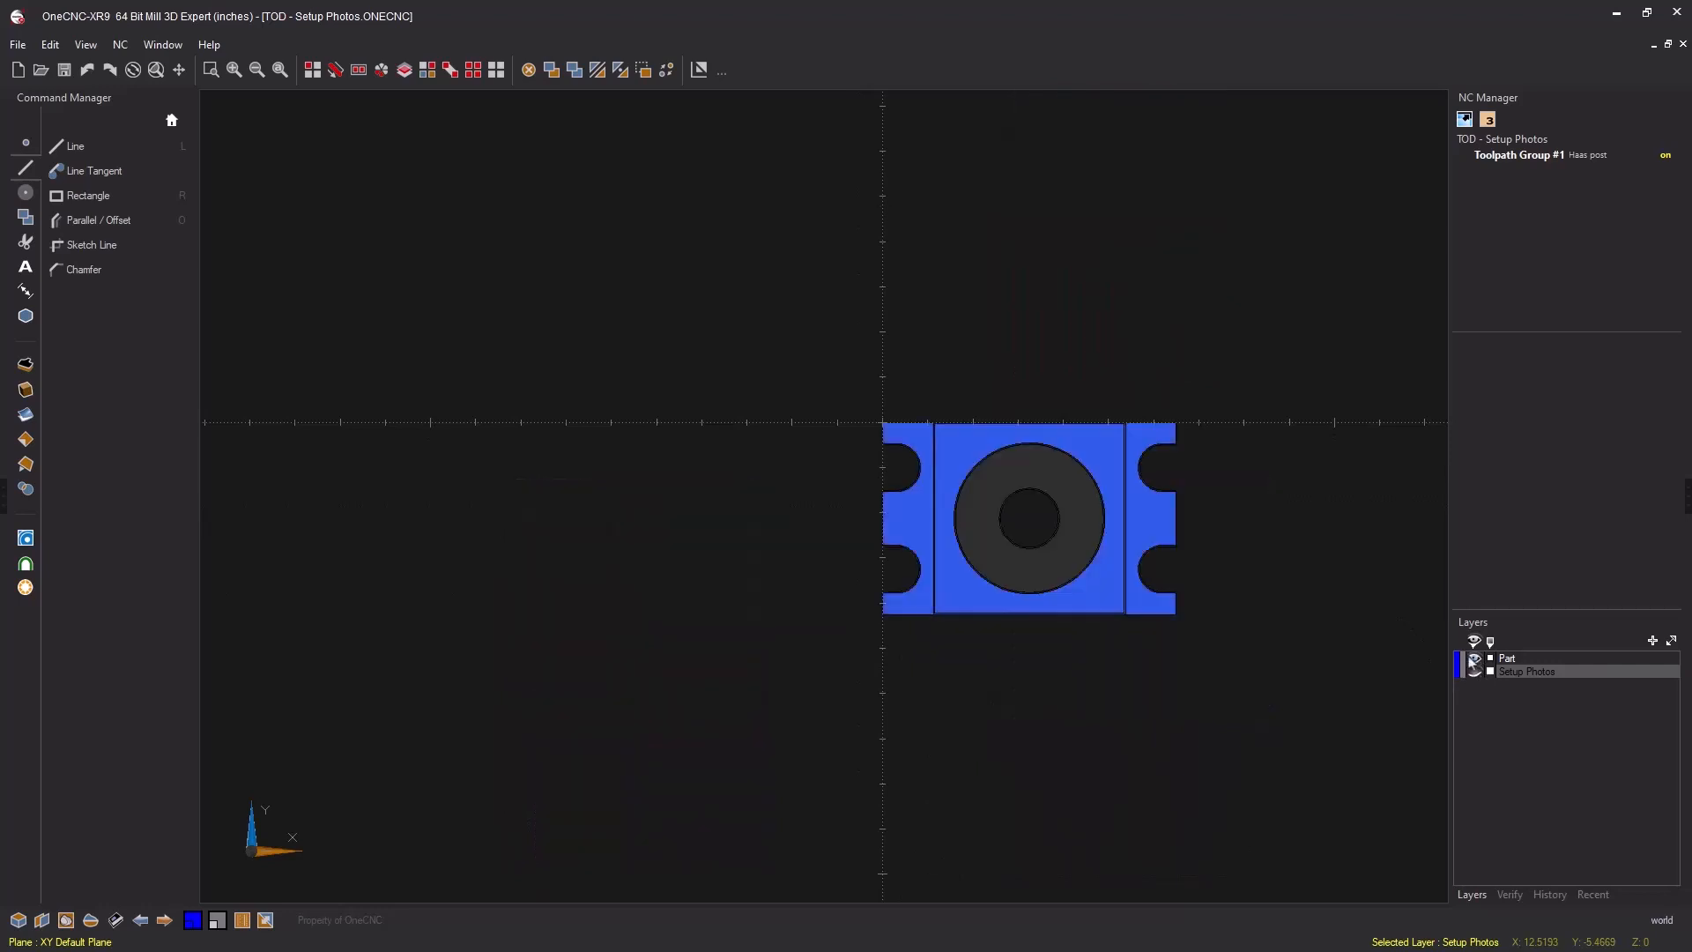
{"action": "middle_click_drag", "start_coordinate": [1257, 645], "coordinate": [1203, 496]}
{"action": "scroll", "coordinate": [1211, 527], "scroll_direction": "up", "scroll_amount": 4}
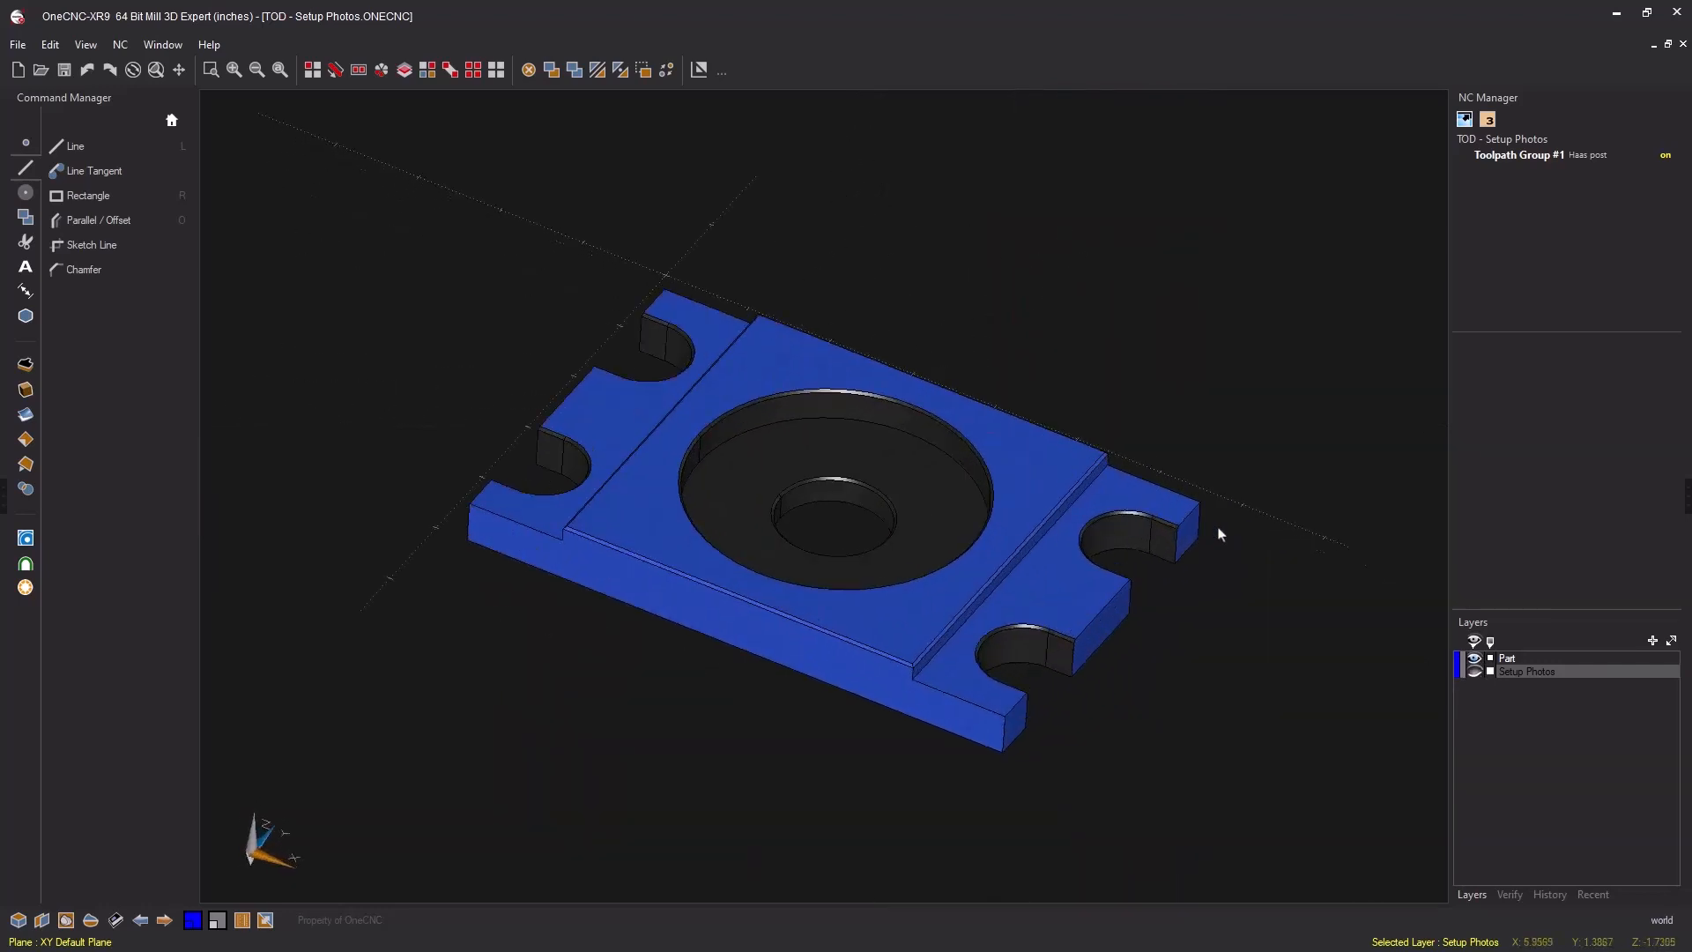
Step: Hide the Part layer, show the Setup Photos layer and return to the top view
{"action": "left_click", "coordinate": [1474, 658]}
{"action": "left_click", "coordinate": [1474, 672]}
{"action": "scroll", "coordinate": [1027, 541], "scroll_direction": "down", "scroll_amount": 3}
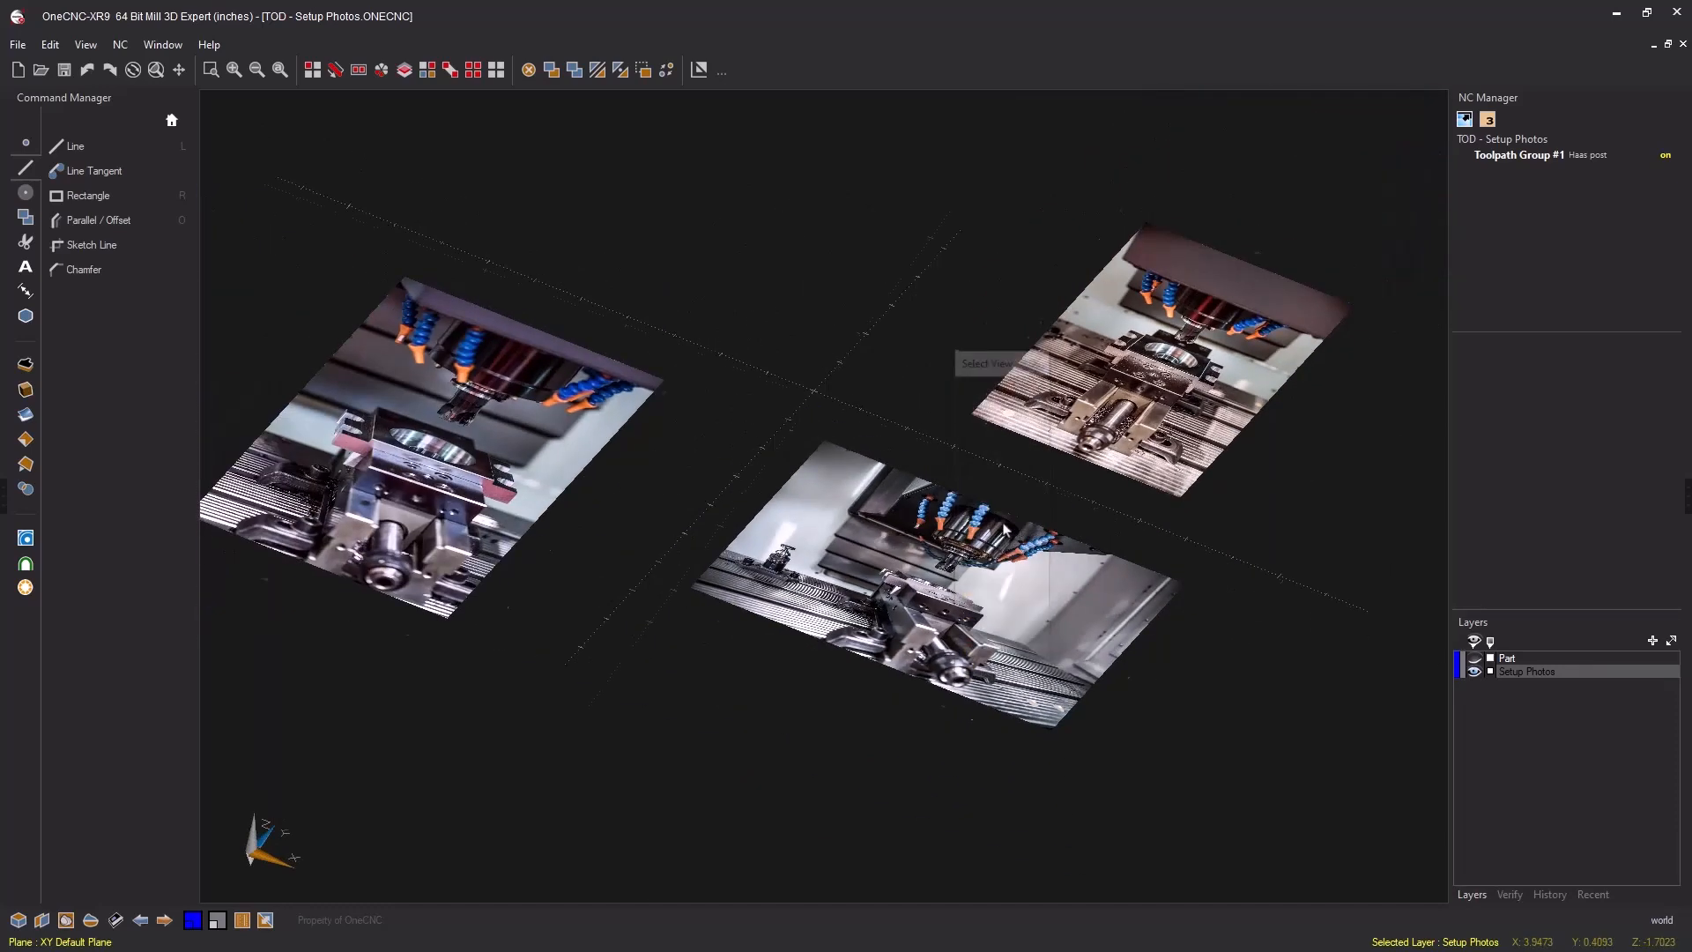
{"action": "key", "text": "t"}
{"action": "middle_click_drag", "start_coordinate": [938, 587], "coordinate": [945, 515]}
Step: Move the setup photo below-left of the origin up into the empty area above-left of the origin
{"action": "key", "text": "s"}
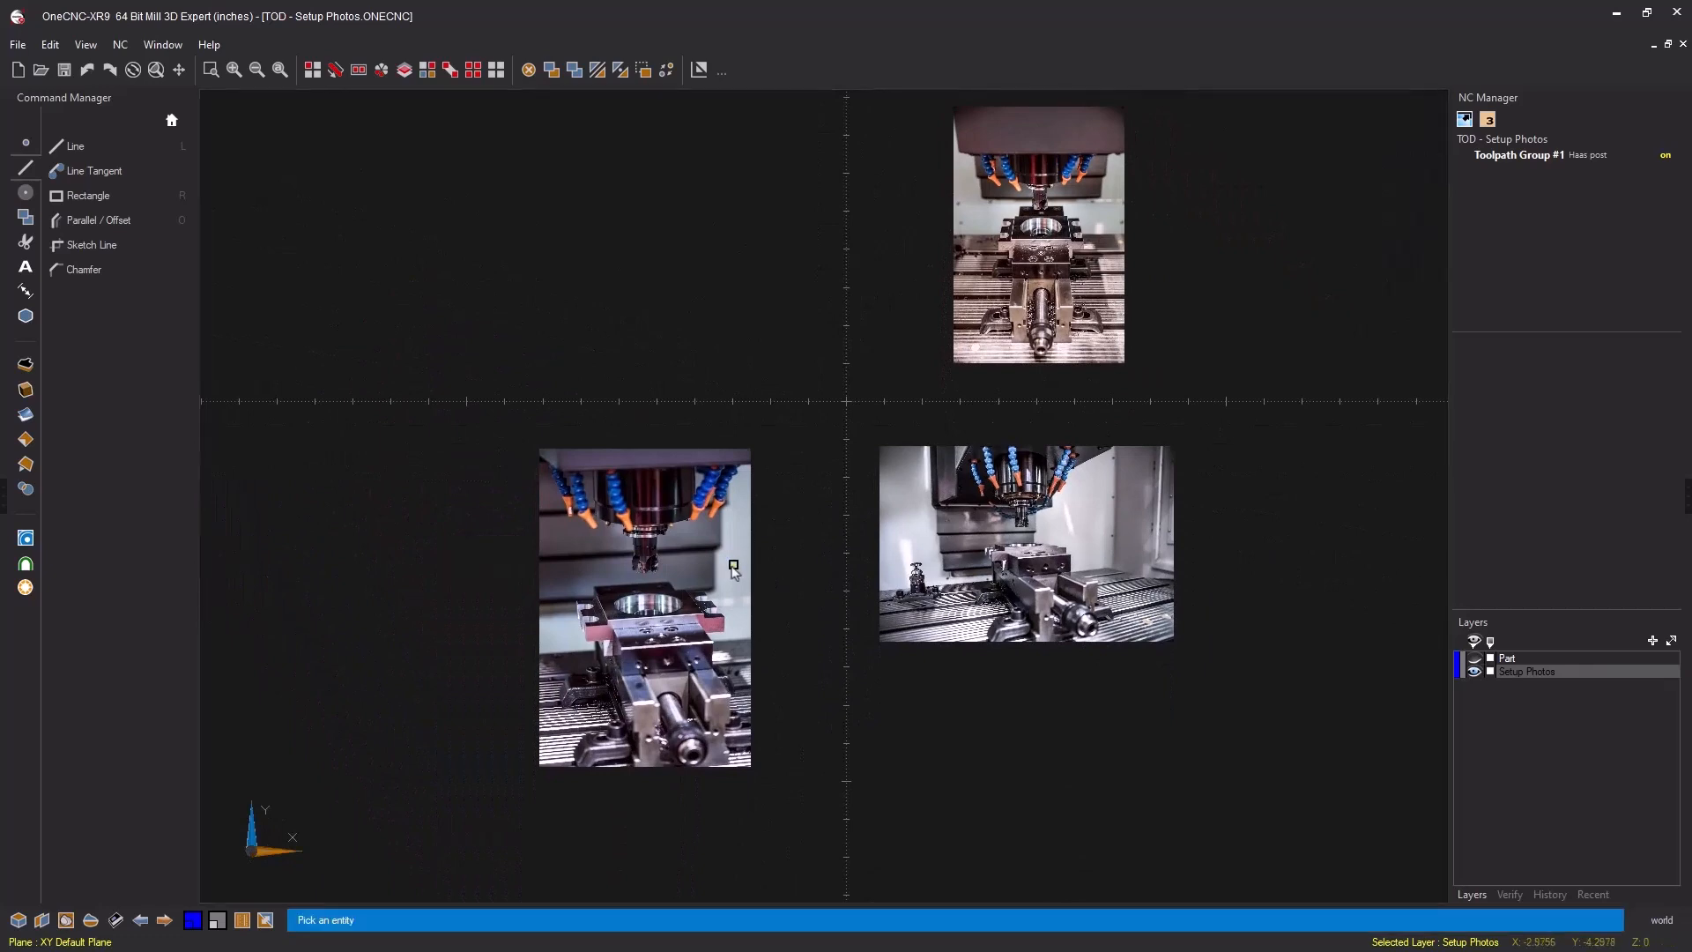
{"action": "left_click", "coordinate": [692, 576]}
{"action": "left_click", "coordinate": [543, 73]}
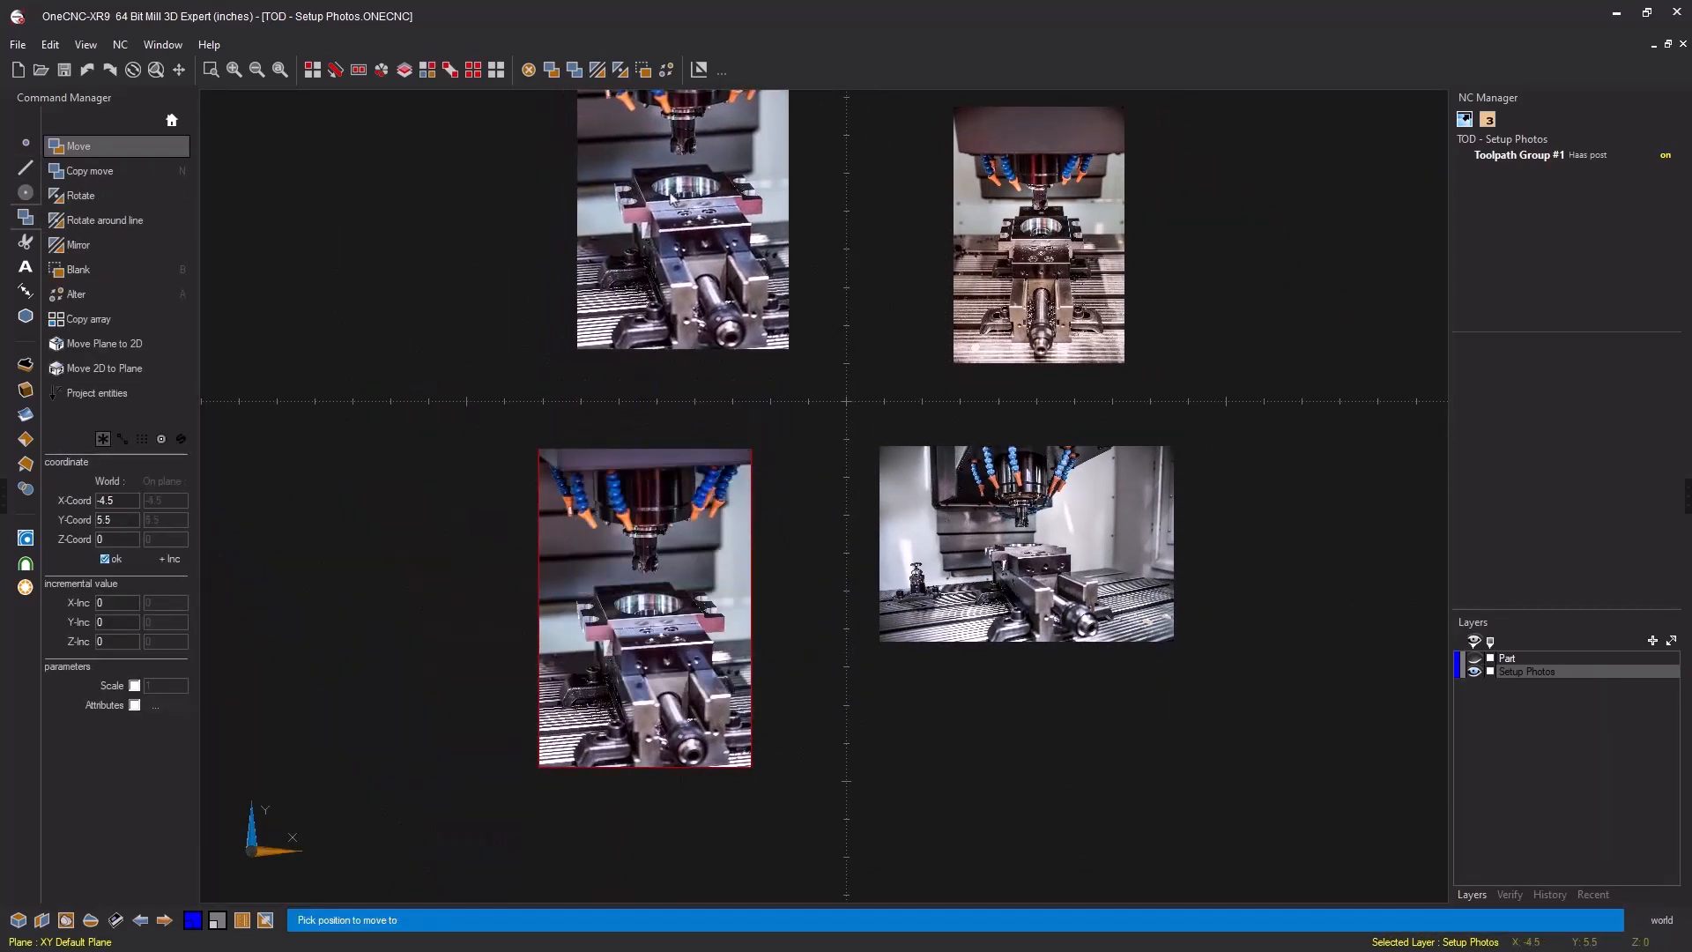
{"action": "left_click", "coordinate": [676, 172]}
{"action": "middle_click_drag", "start_coordinate": [738, 498], "coordinate": [732, 628]}
{"action": "left_click", "coordinate": [687, 304]}
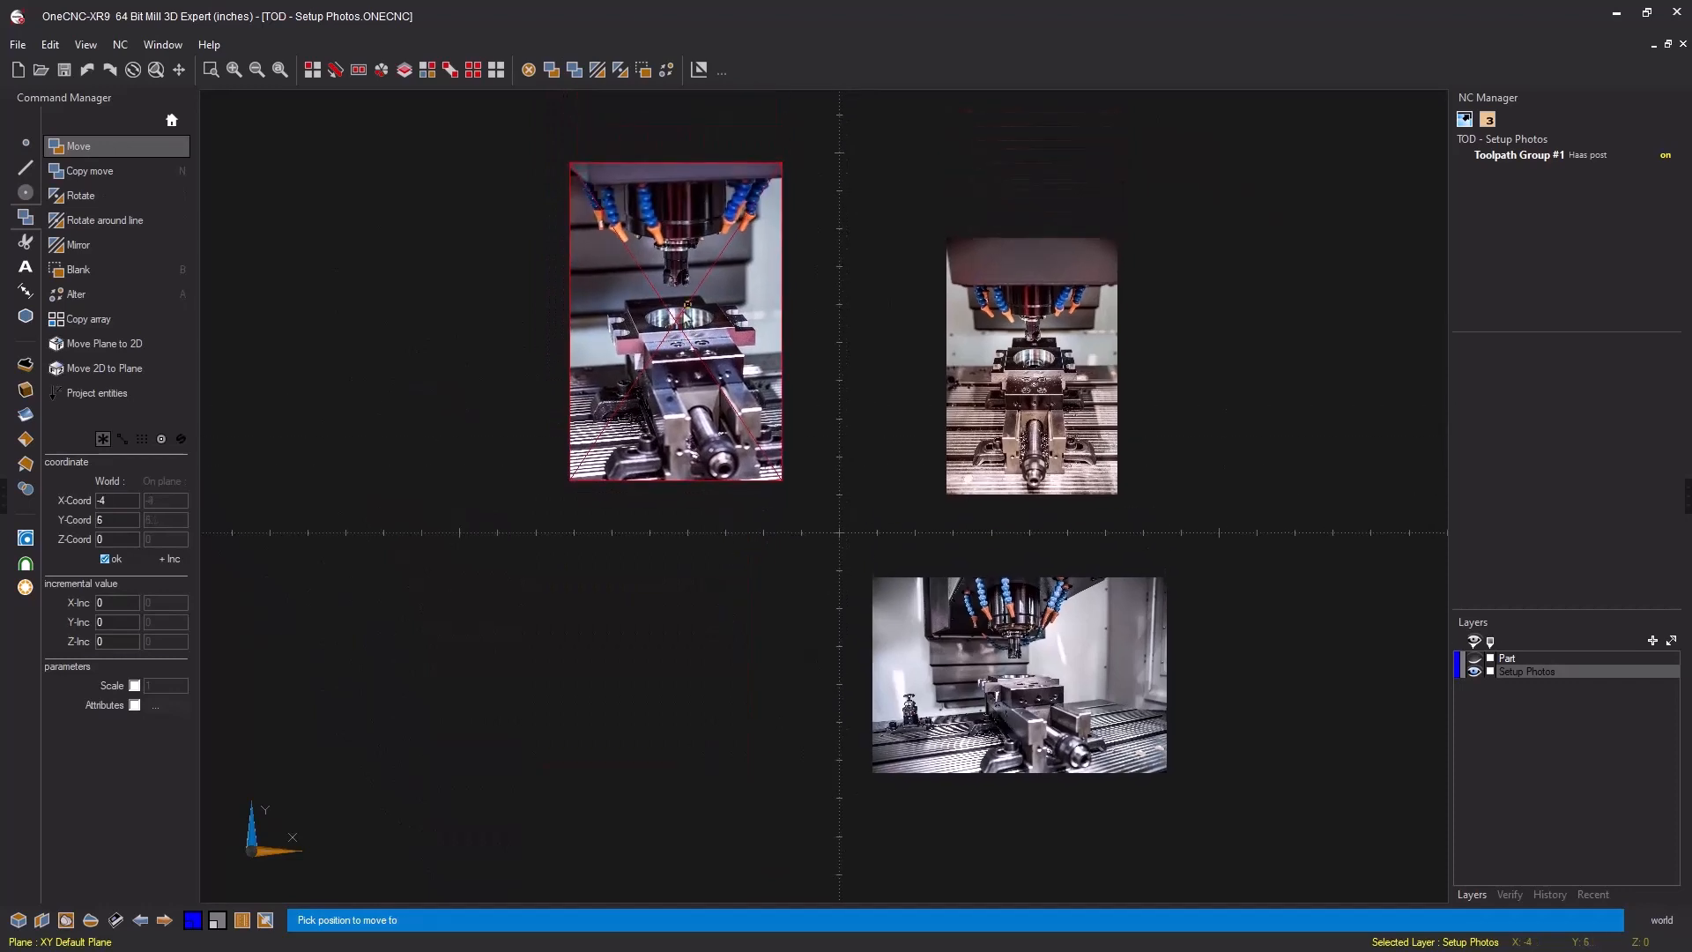
{"action": "scroll", "coordinate": [687, 326], "scroll_direction": "up", "scroll_amount": 2}
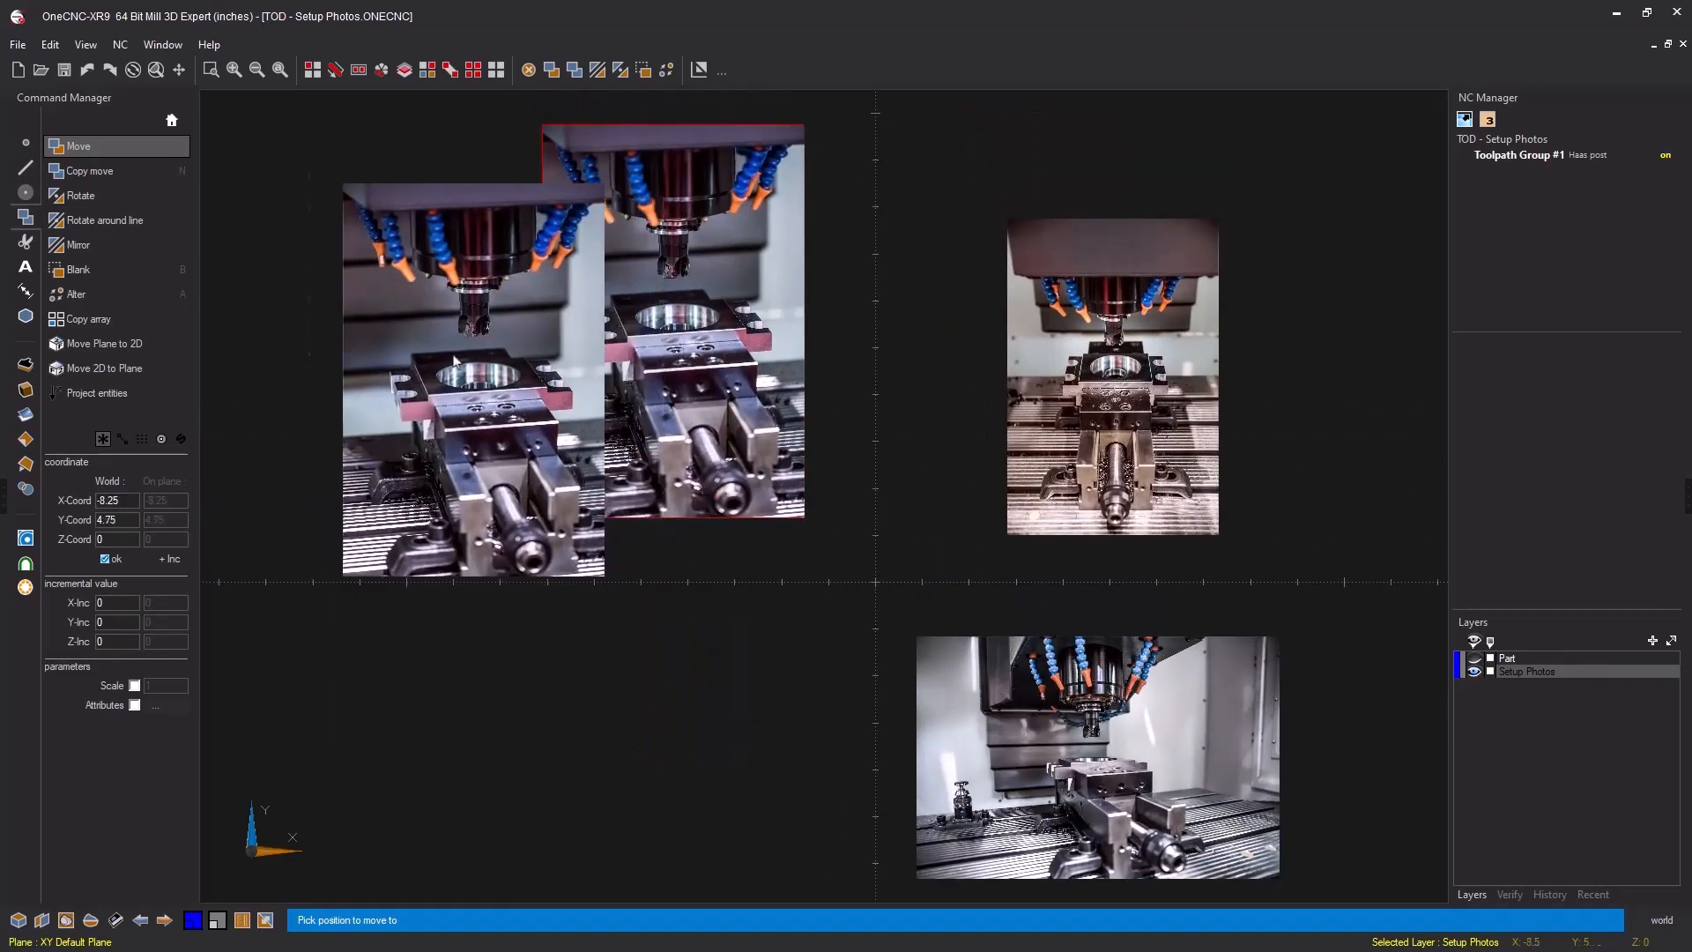
{"action": "key", "text": "Escape"}
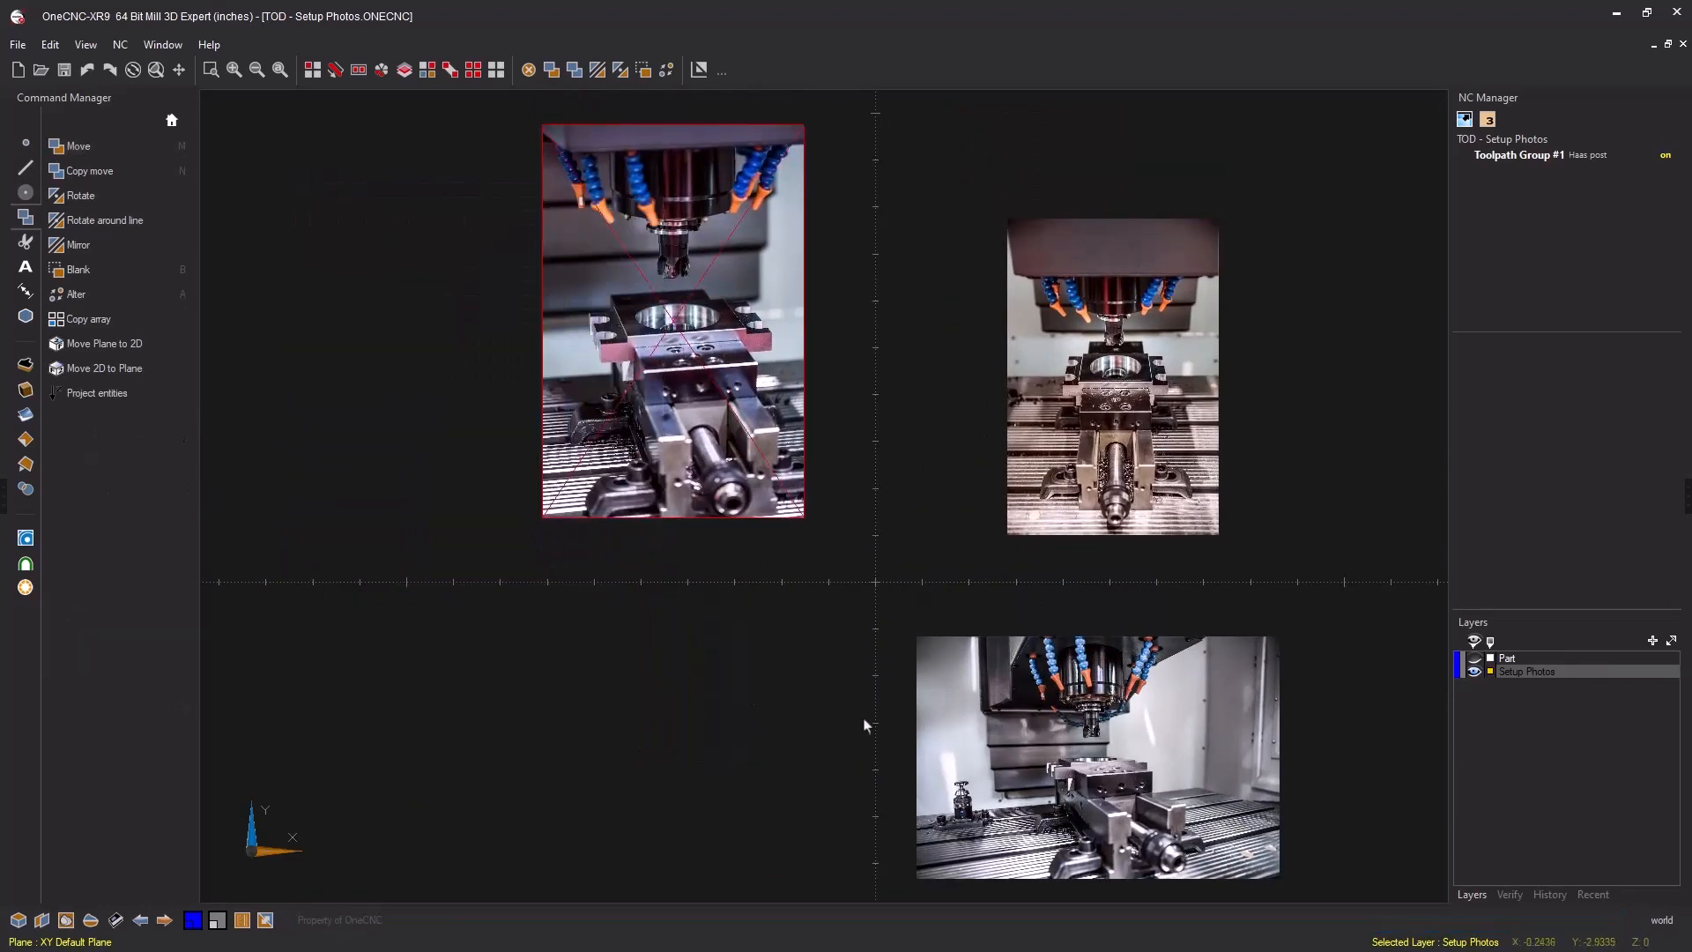
Step: Show the Part layer, hide the Setup Photos layer and view the part model up close in 3D
{"action": "left_click", "coordinate": [1475, 658]}
{"action": "left_click", "coordinate": [1474, 671]}
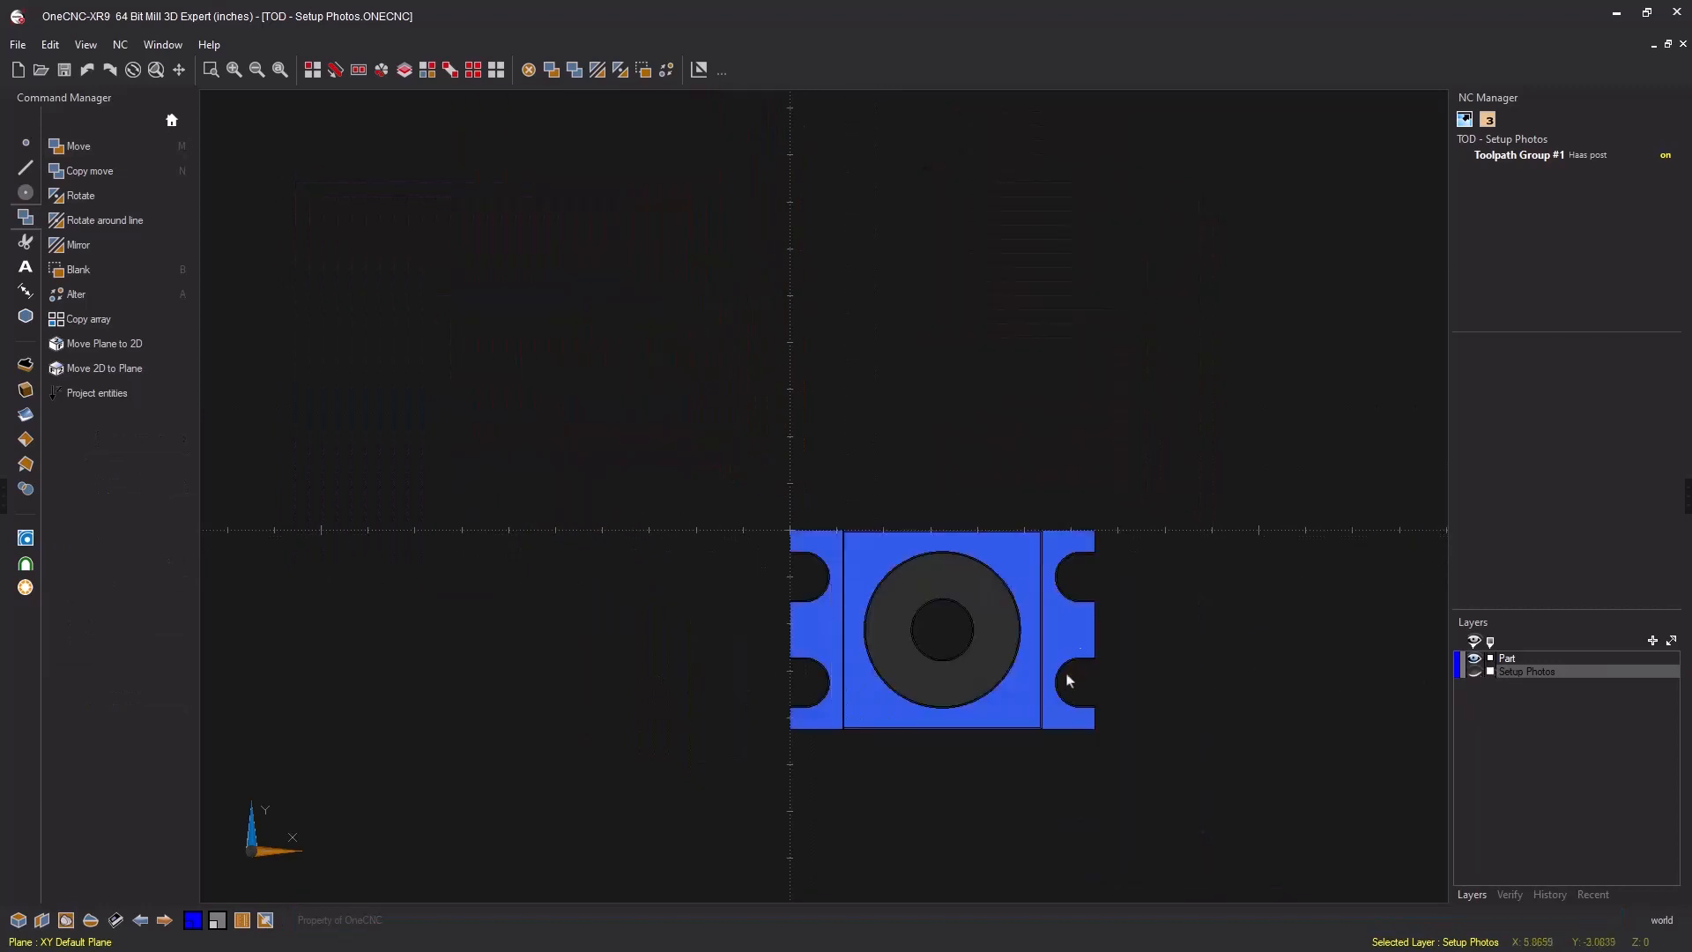
{"action": "middle_click_drag", "start_coordinate": [1077, 679], "coordinate": [1152, 514]}
{"action": "scroll", "coordinate": [1039, 616], "scroll_direction": "up", "scroll_amount": 3}
{"action": "middle_click_drag", "start_coordinate": [990, 606], "coordinate": [986, 509]}
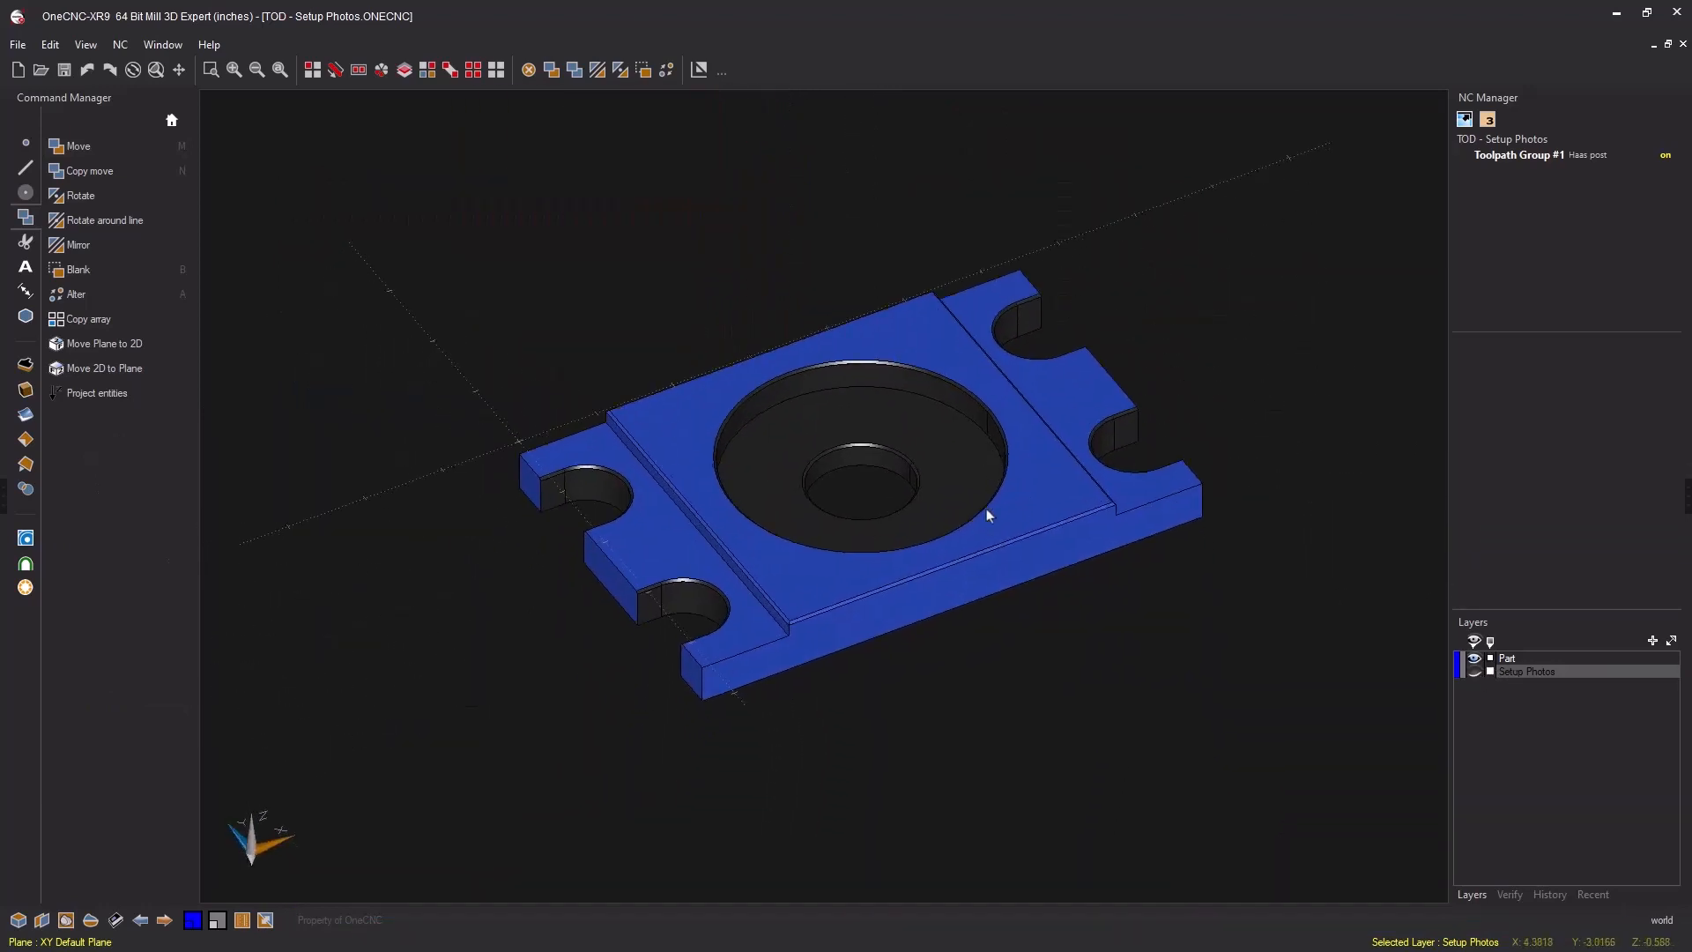
{"action": "scroll", "coordinate": [986, 509], "scroll_direction": "up", "scroll_amount": 2}
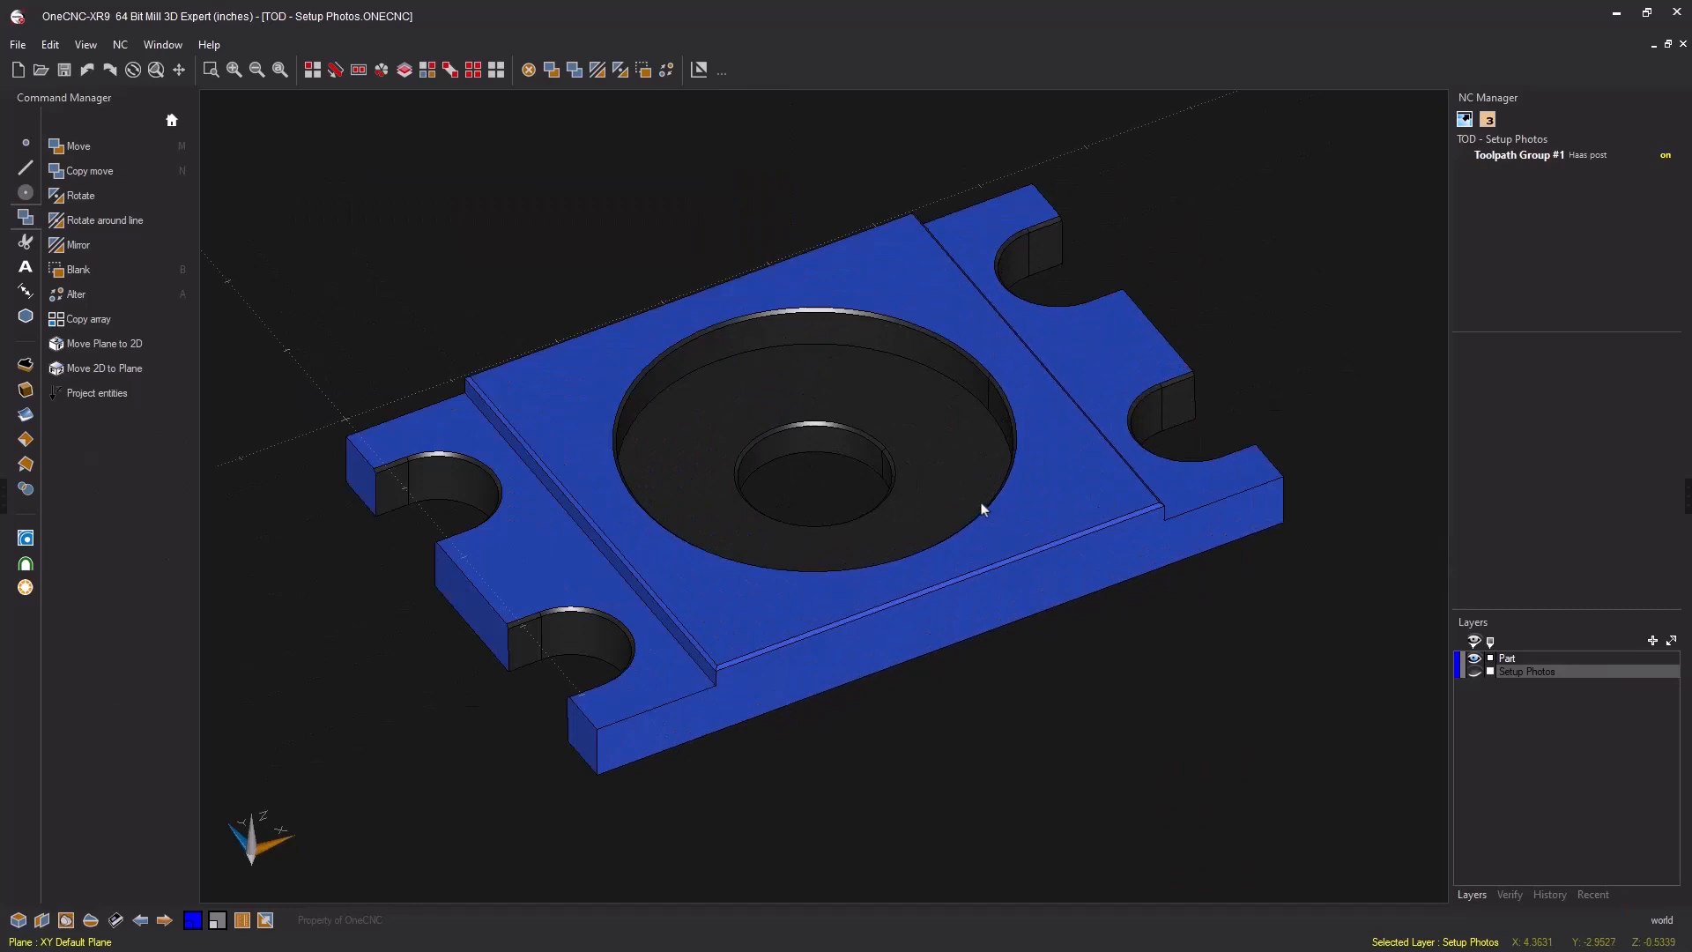